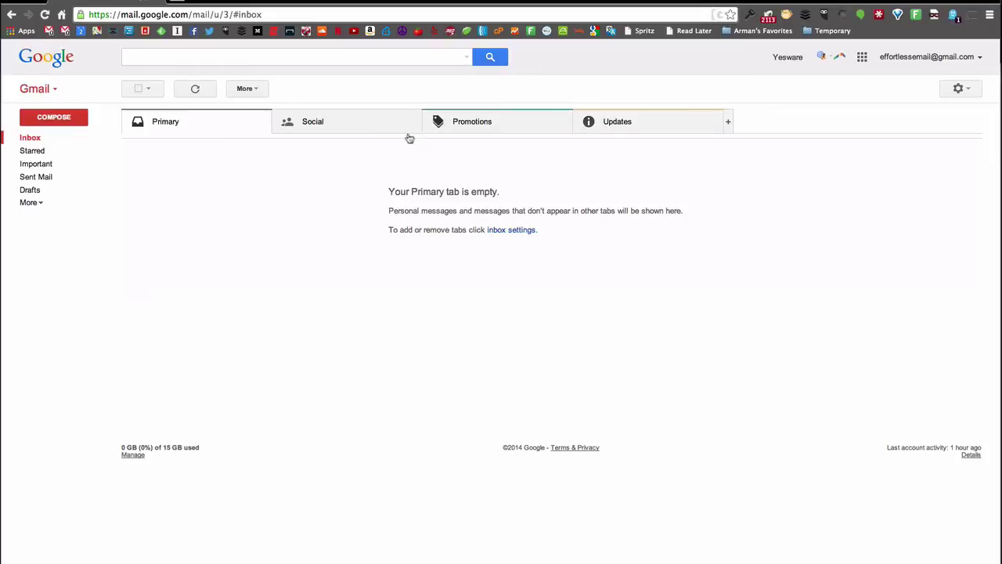
- View the Promotions category, then expand More to show Chats, All Mail, Spam, Trash and labels
left_click(540, 128)
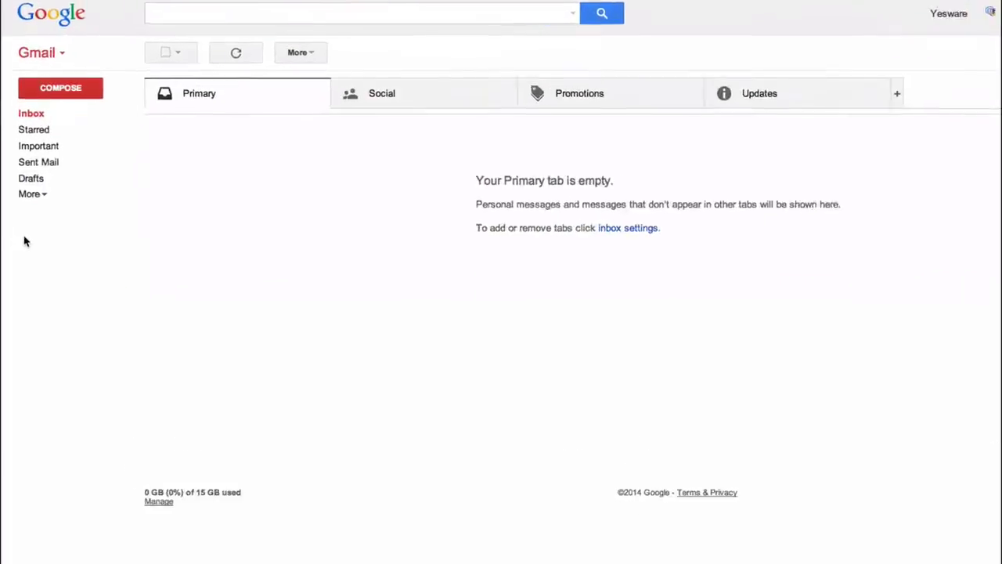
left_click(54, 178)
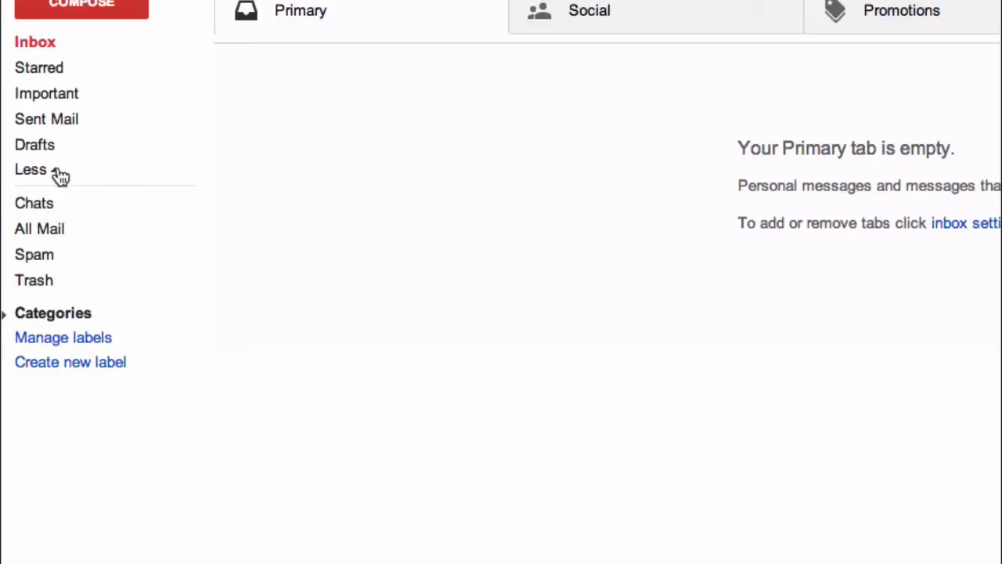
- Create a new label named 'To Do', removing a stray typed character first
left_click(100, 365)
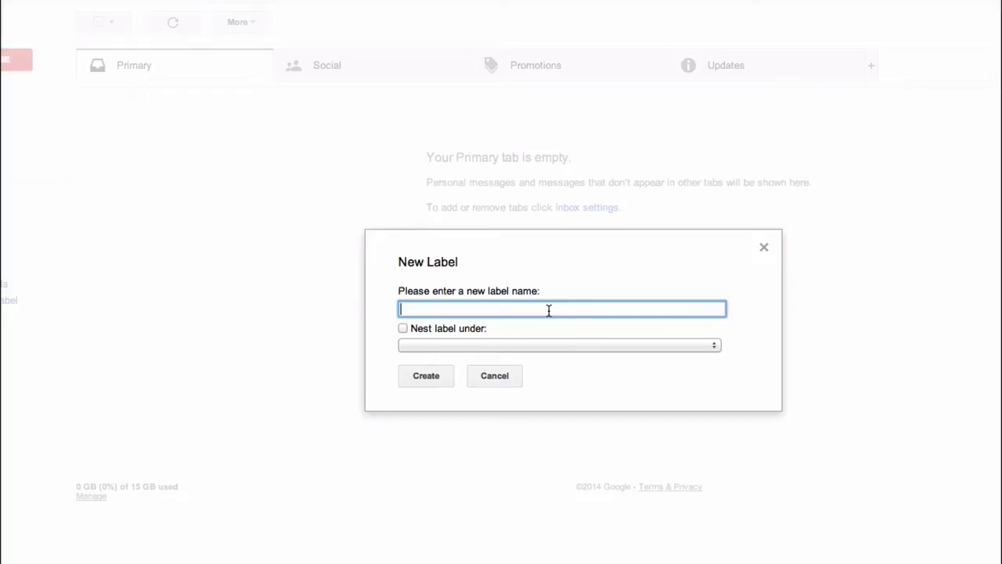
type("@")
key("BackSpace")
type("To Do")
left_click(427, 376)
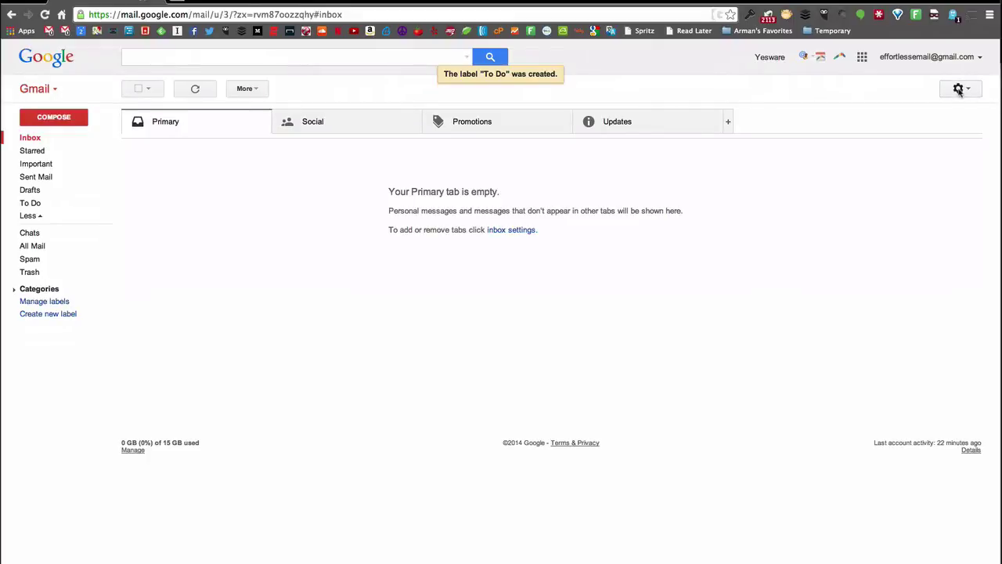
- Go to the Settings Inbox tab and show the Inbox type dropdown choices
left_click(958, 89)
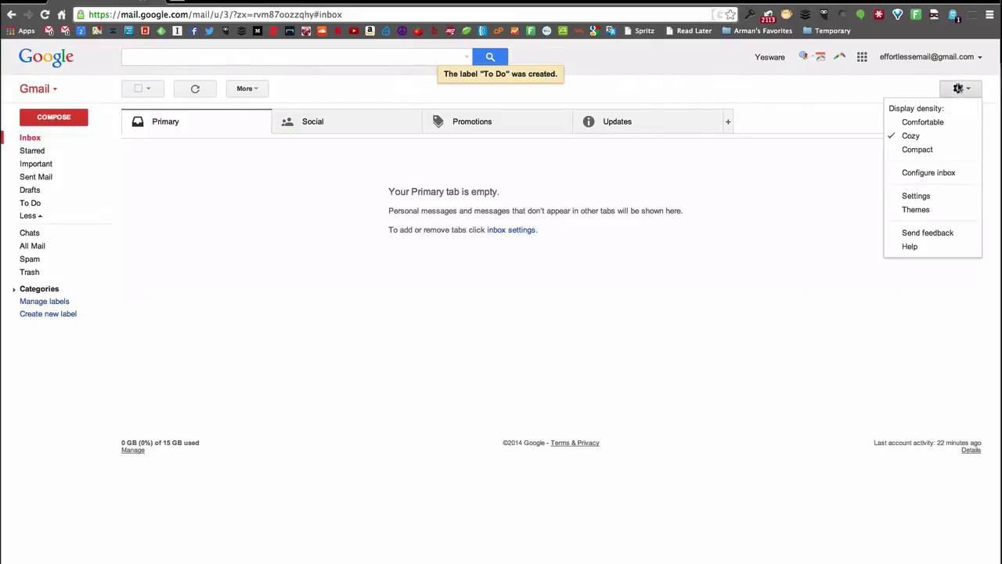
left_click(928, 198)
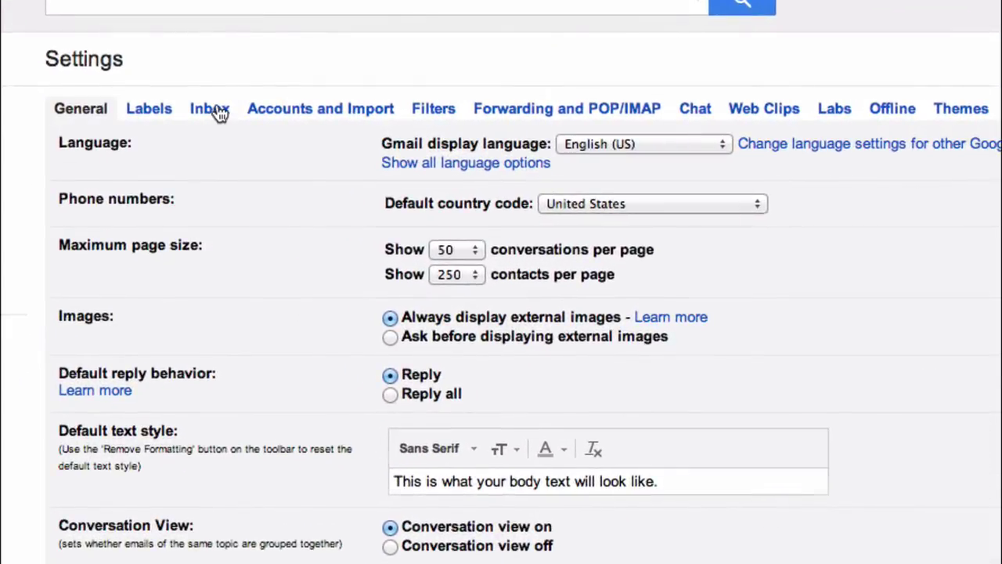
left_click(219, 111)
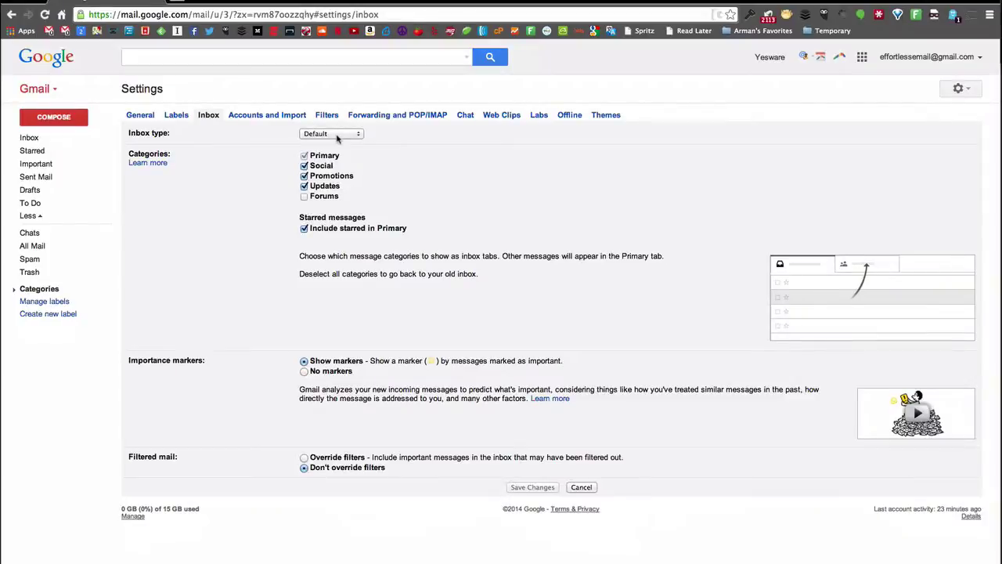
left_click(337, 135)
left_click(382, 146)
left_click(346, 133)
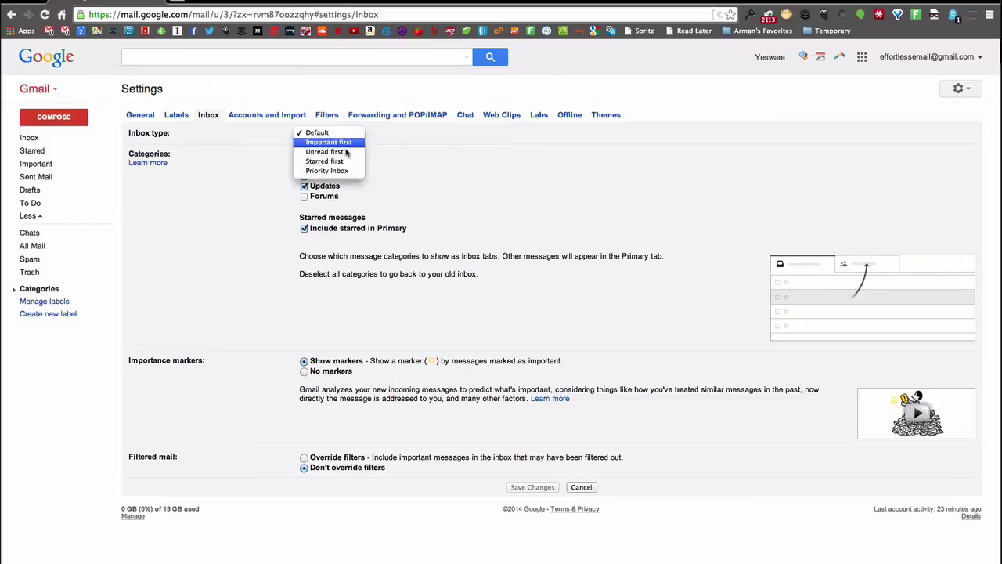
- Switch the inbox type to Priority Inbox and review the Important section's options
left_click(341, 172)
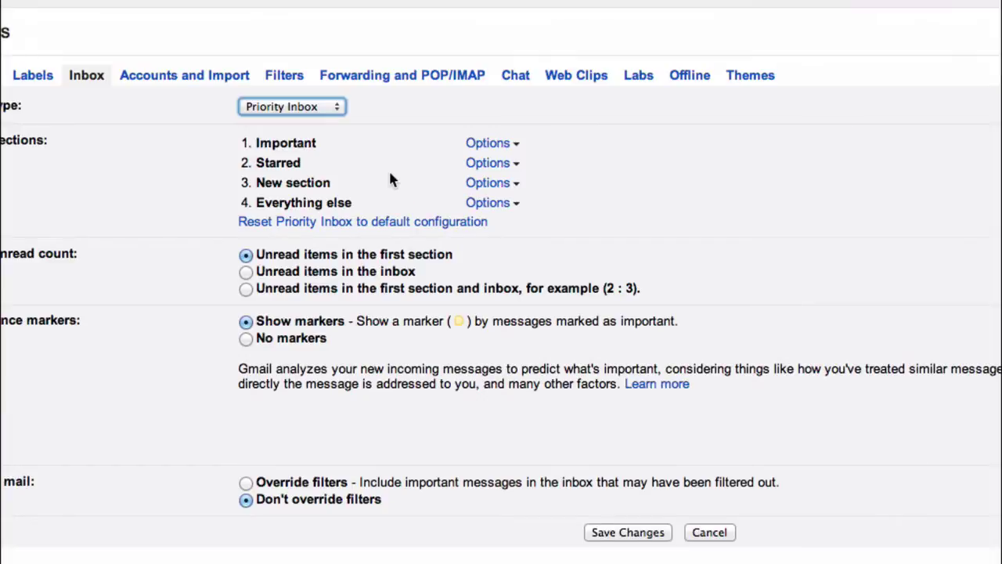
left_click(496, 147)
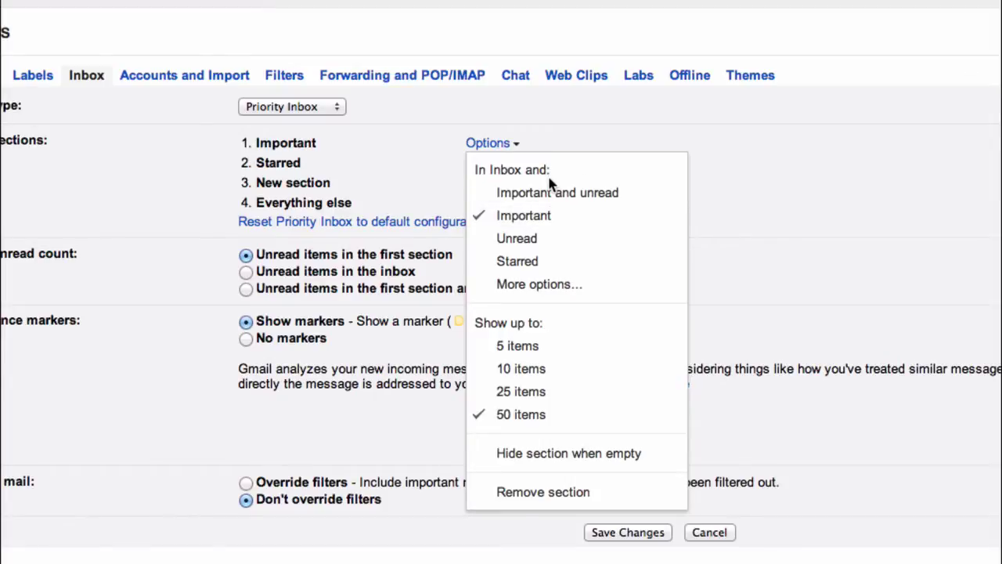
left_click(550, 216)
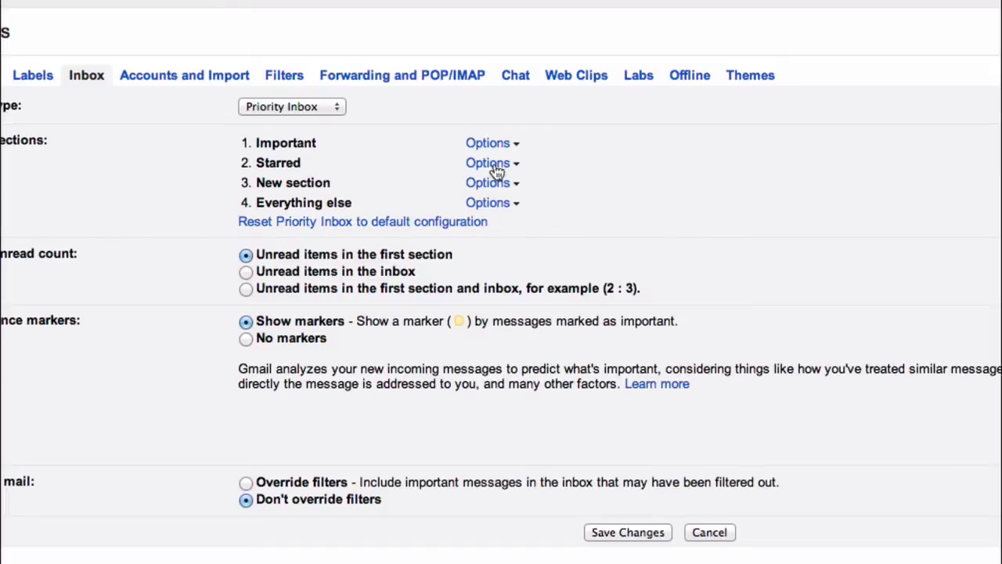
- Review the second section's options, keeping it set to show Starred mail
left_click(488, 164)
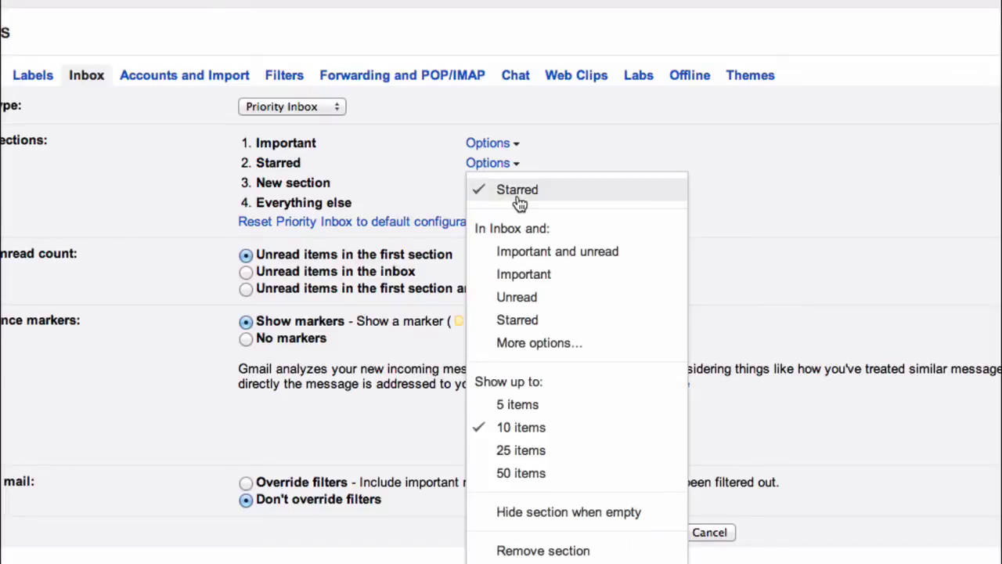
left_click(525, 320)
left_click(501, 163)
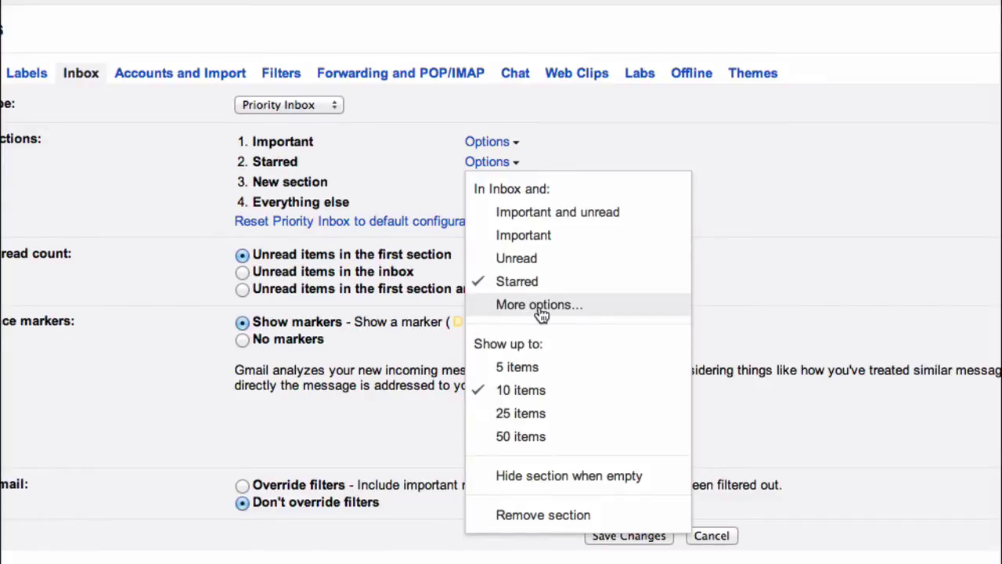
left_click(540, 313)
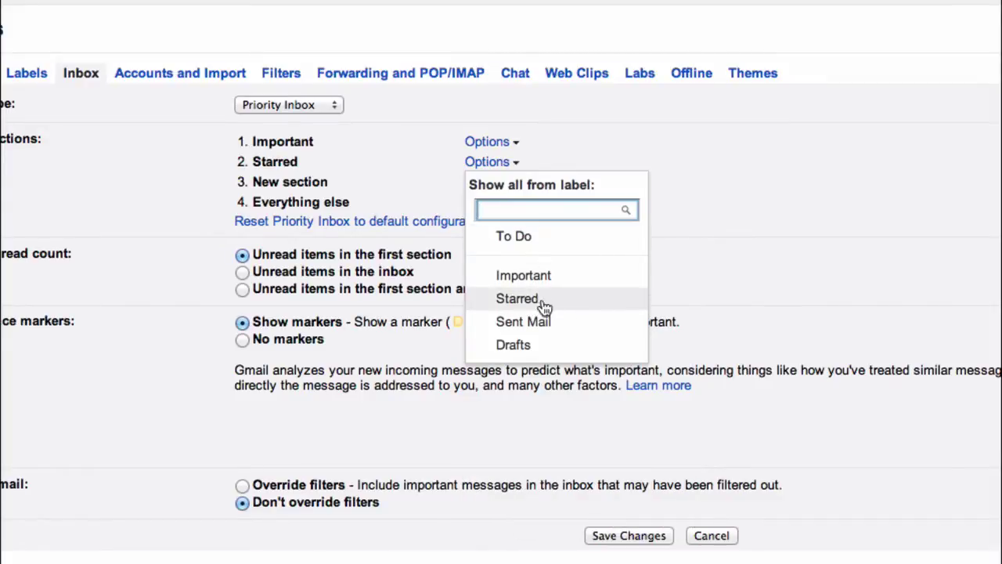
left_click(527, 306)
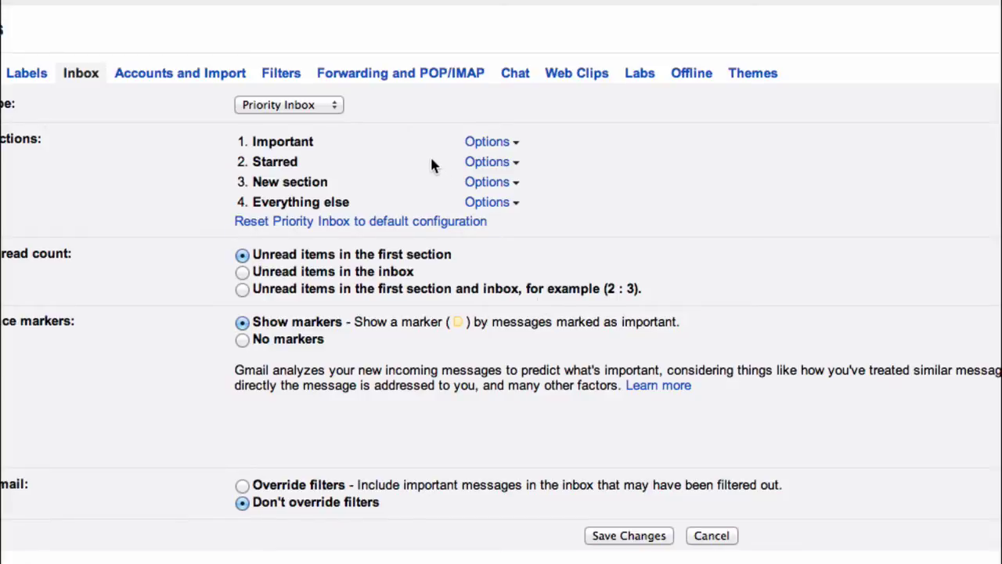
left_click(474, 162)
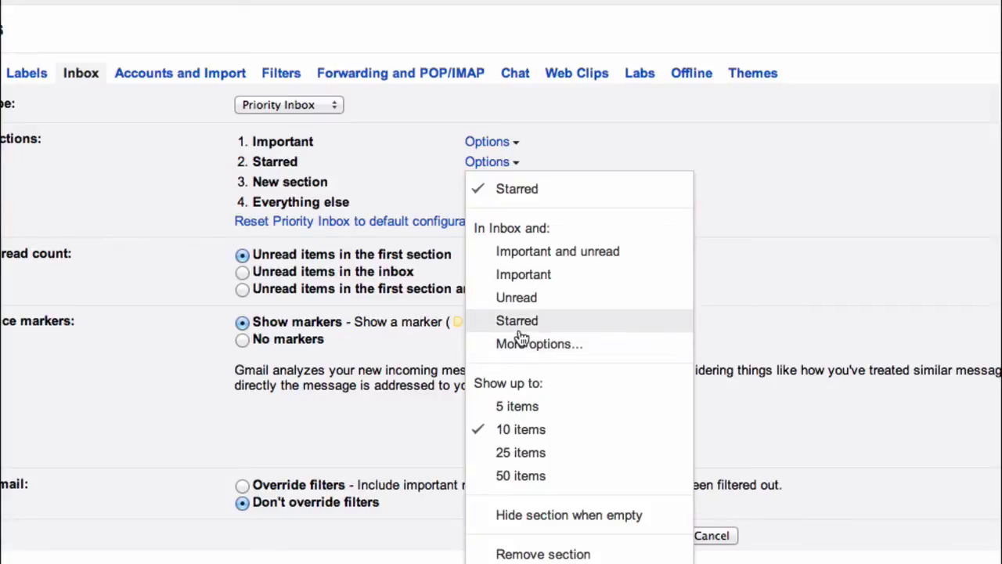
left_click(518, 323)
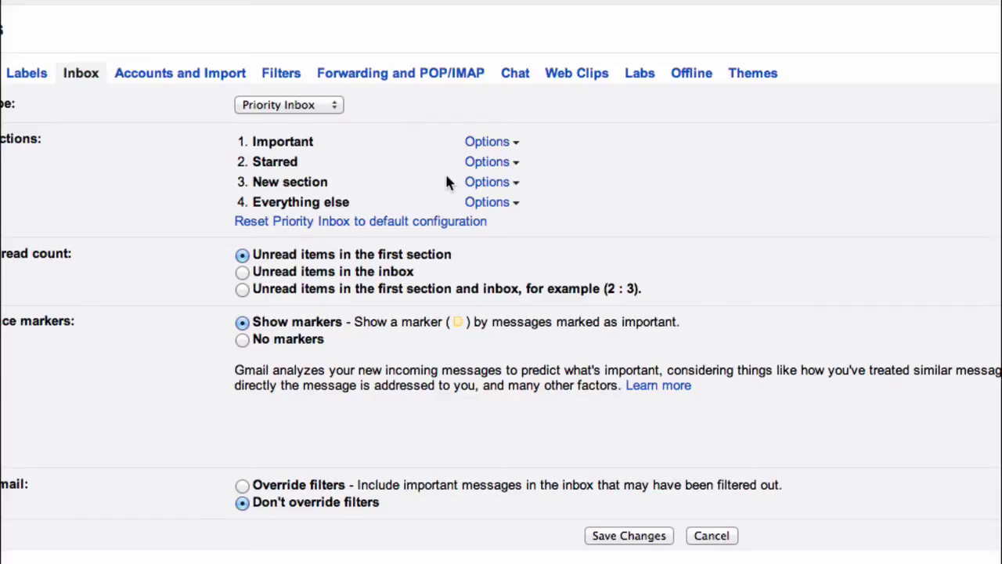
- Set the third Priority Inbox section to the To Do label and save the settings
left_click(499, 188)
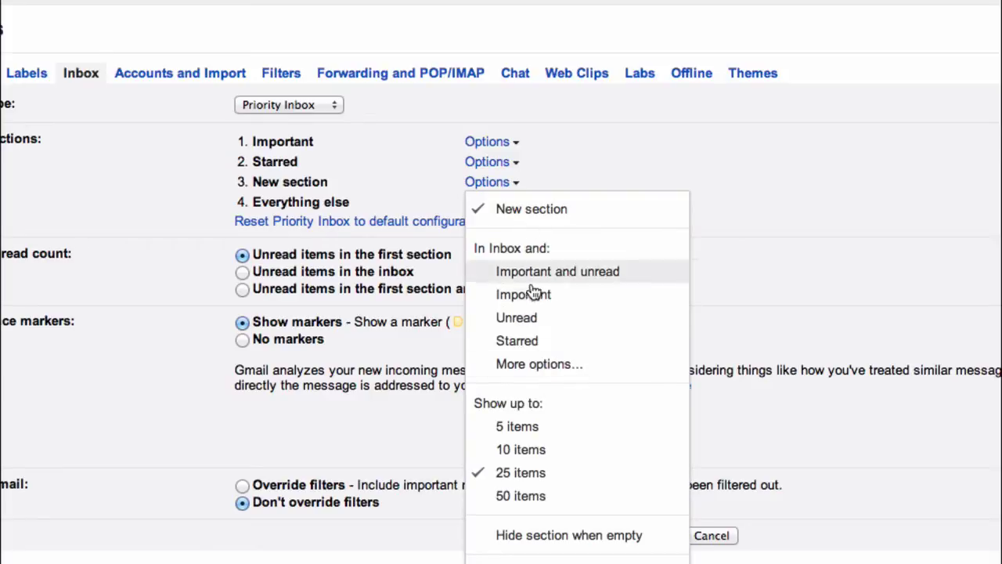
left_click(545, 365)
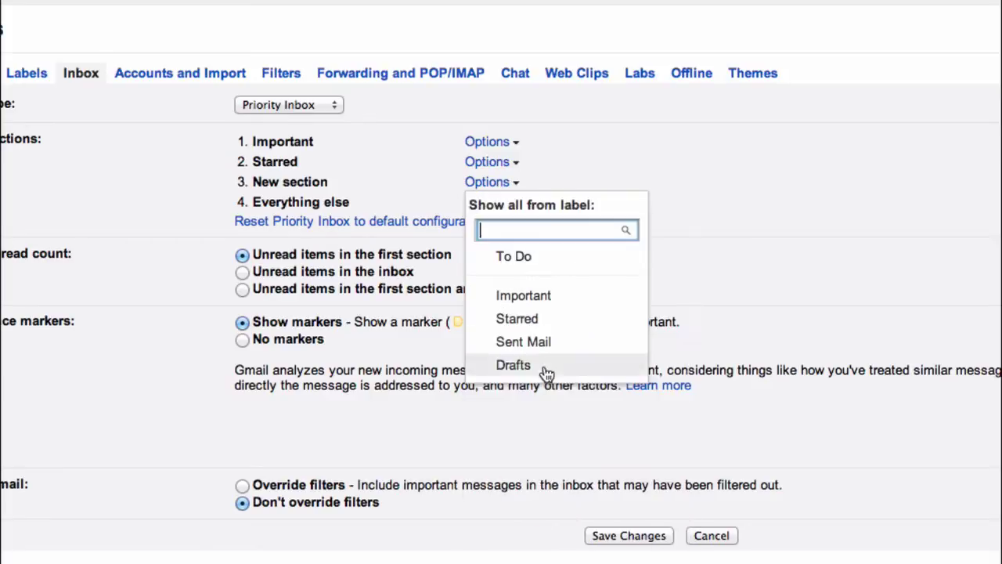
left_click(519, 258)
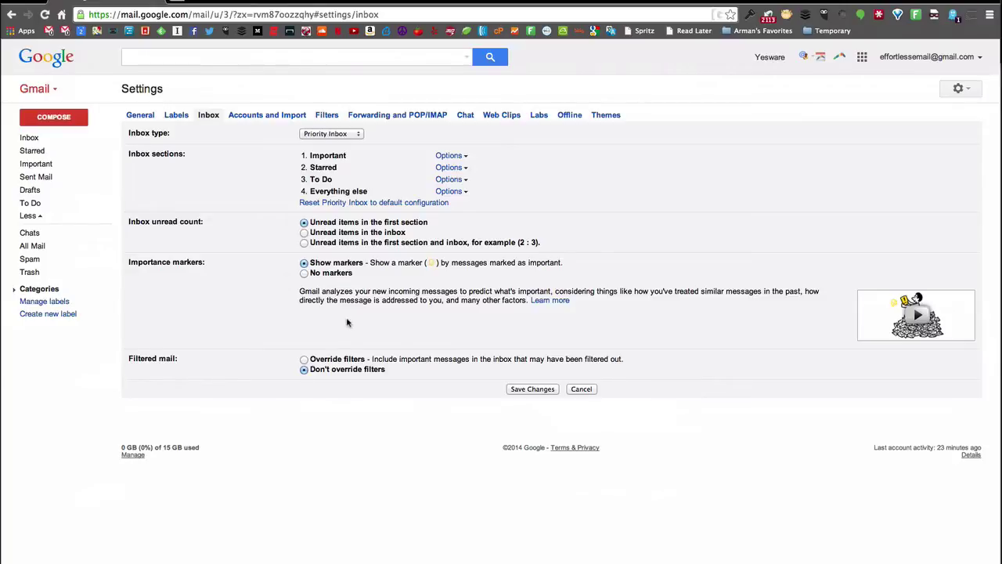
left_click(535, 390)
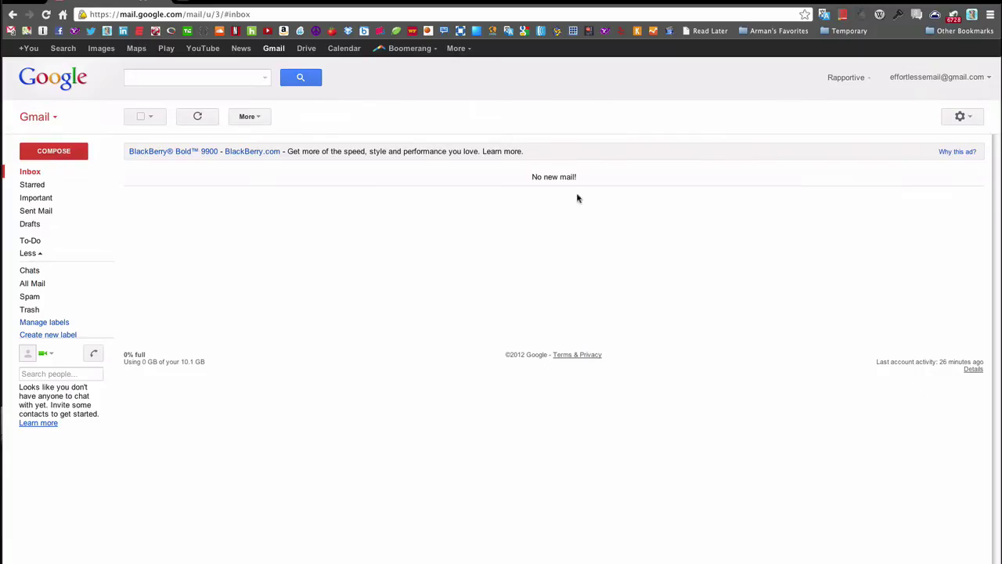
- In Settings > Accounts and Import, choose 'Add another email address you own' under Send mail as
left_click(961, 118)
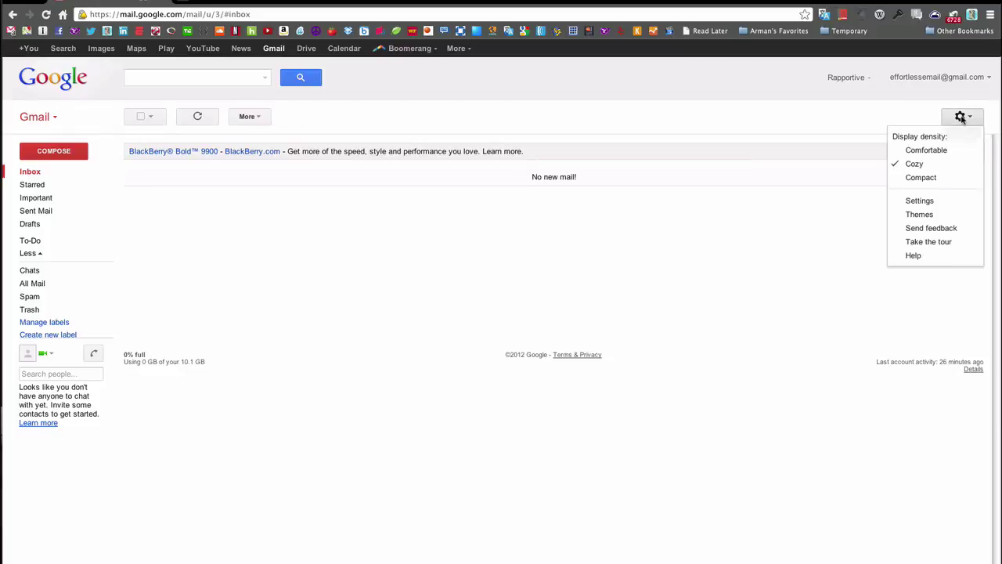
left_click(936, 203)
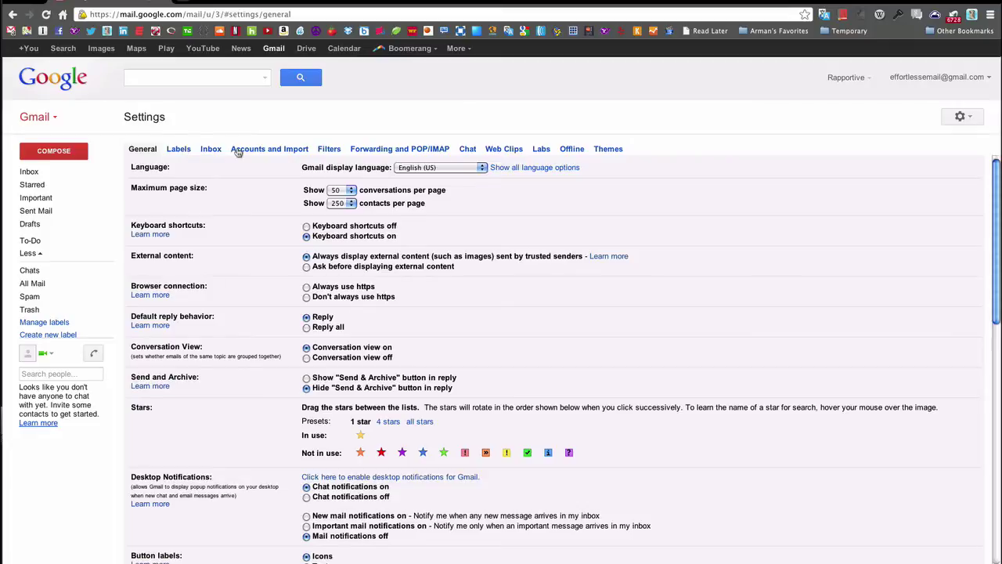
left_click(212, 149)
left_click(269, 148)
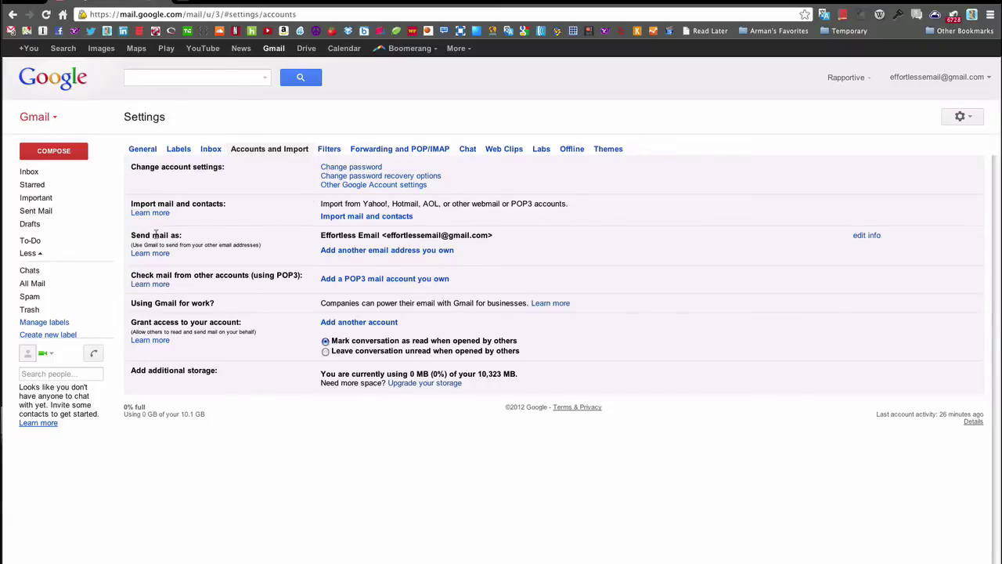
left_click(394, 252)
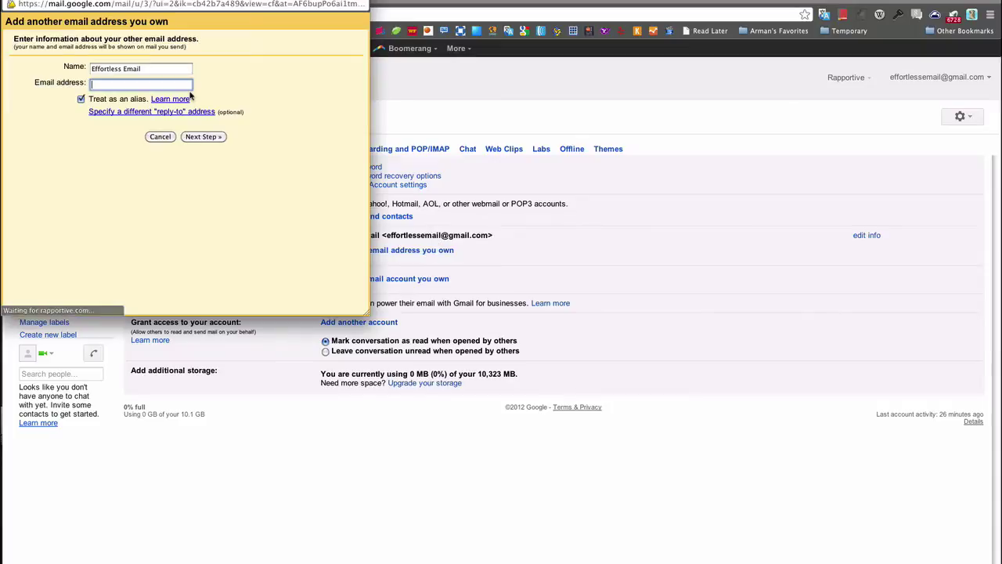
- Enter the other email address, untick Treat as an alias, and proceed to the SMTP step
left_click(162, 68)
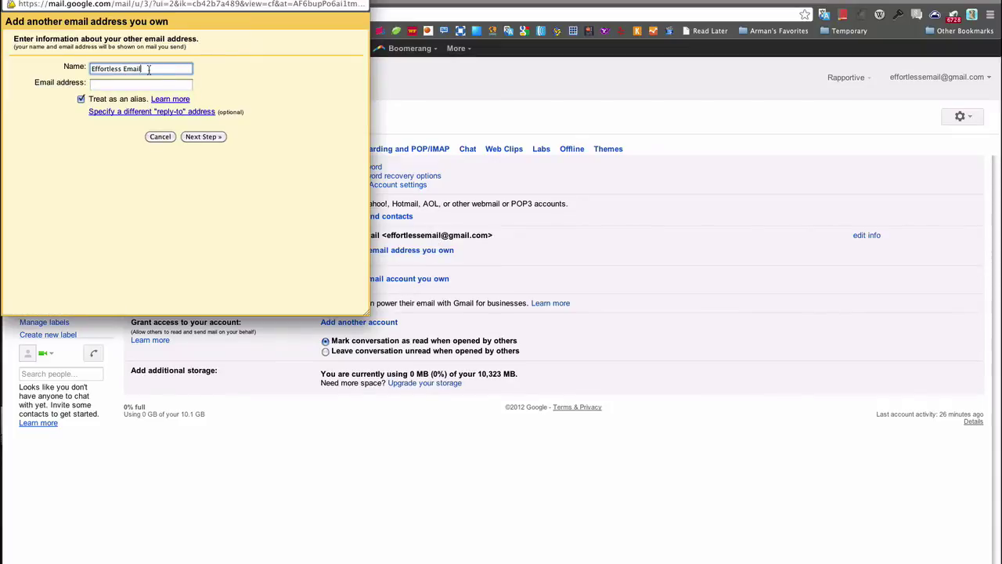
left_click(133, 84)
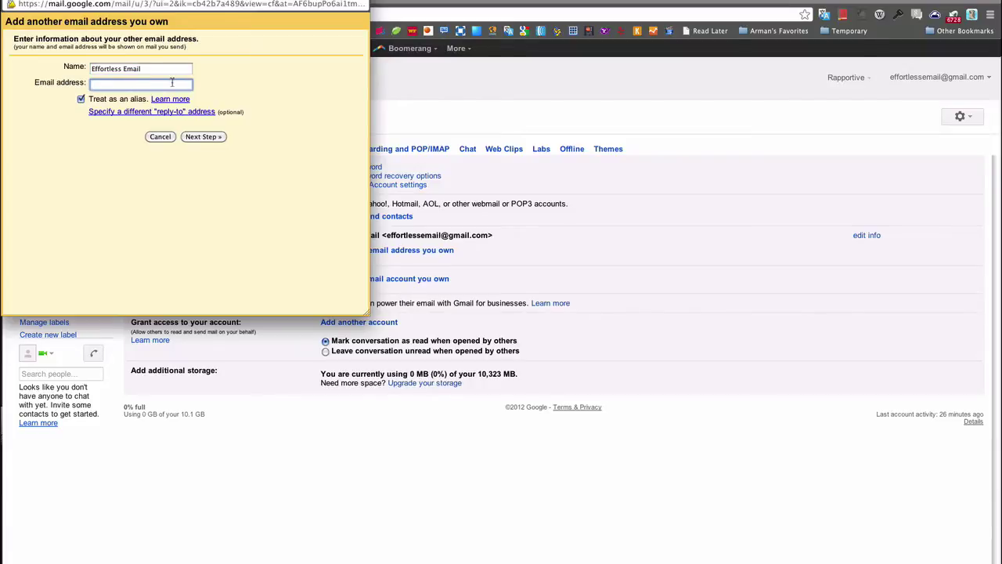
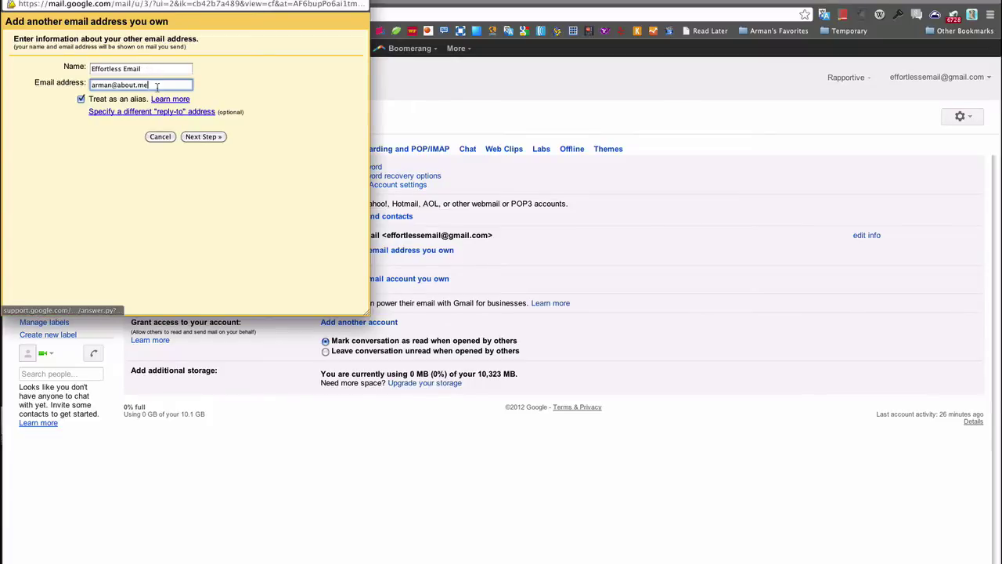
left_click(82, 100)
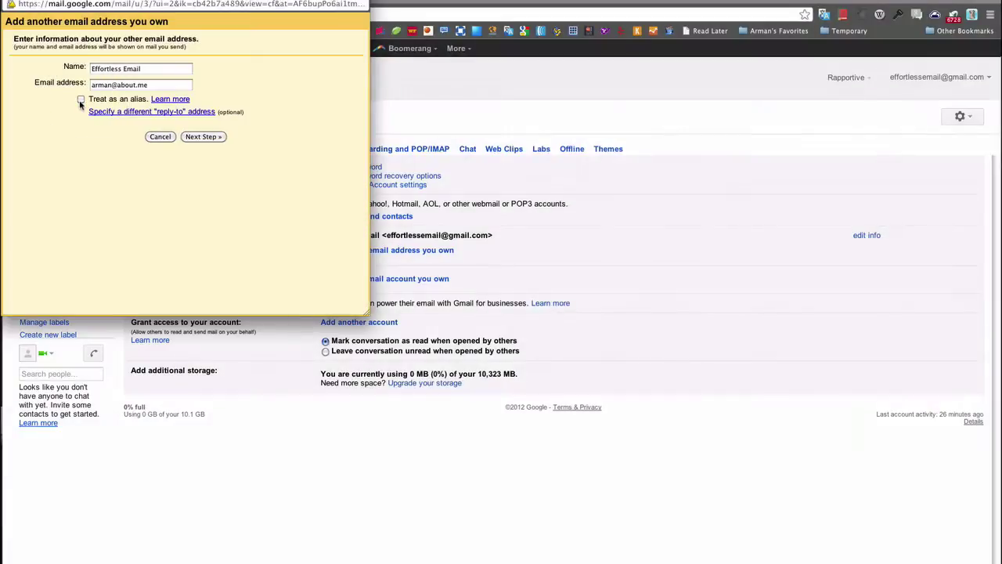
left_click(188, 134)
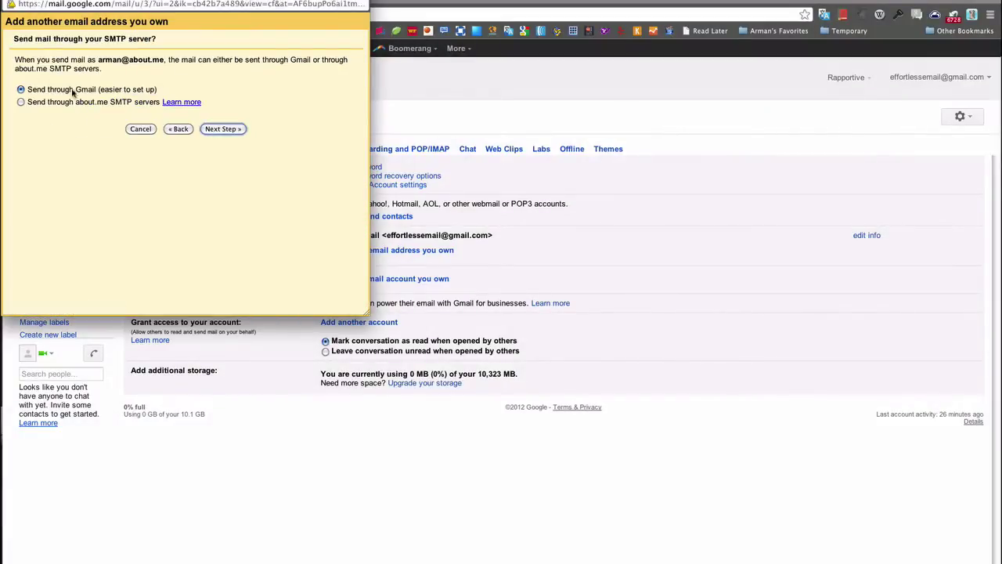
- Advance to the verification step, then go back twice to the name and address form
left_click(238, 130)
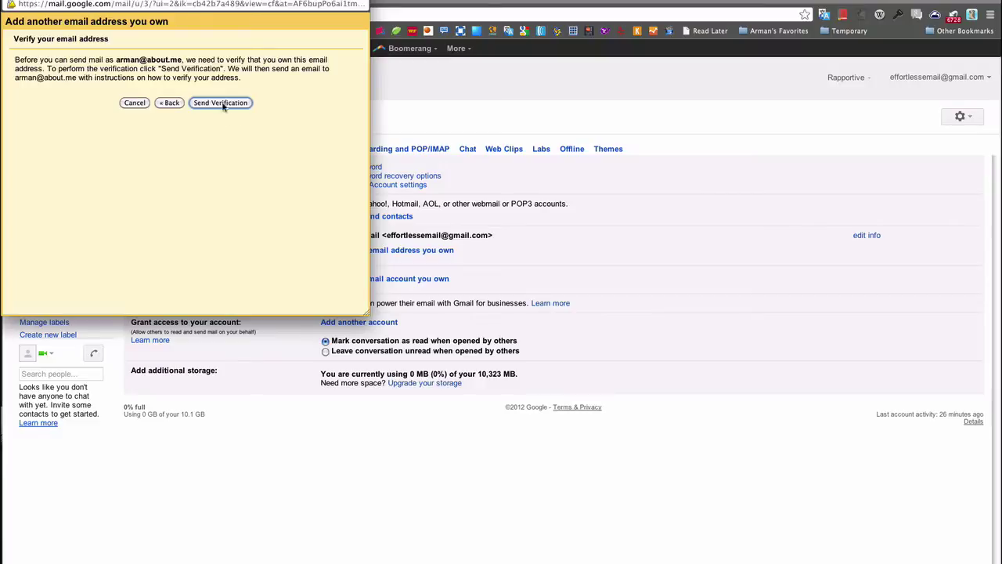
left_click(277, 87)
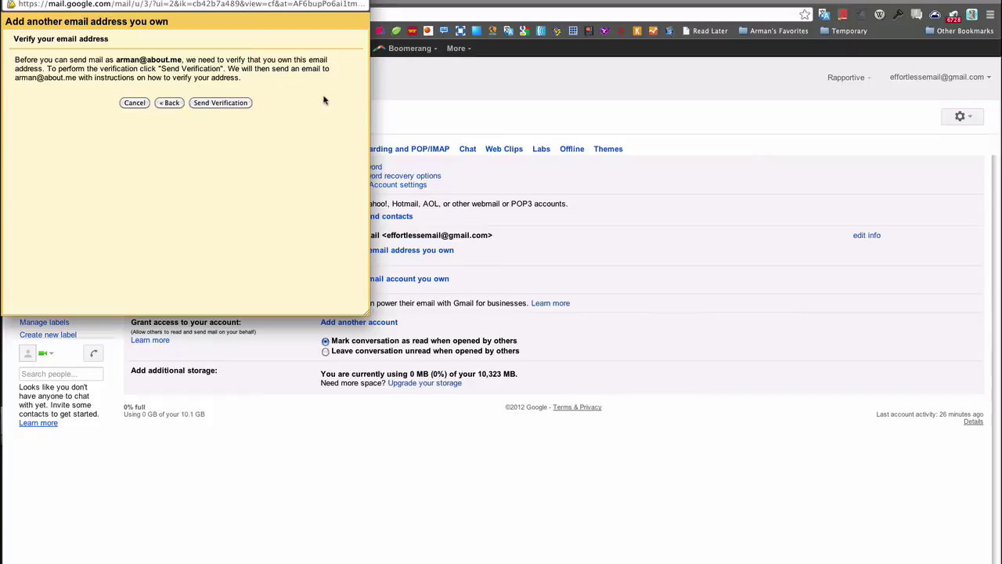
left_click(181, 103)
left_click(180, 129)
- Replace the address with the custom-domain address and choose sending through the domain's SMTP servers
left_click(158, 85)
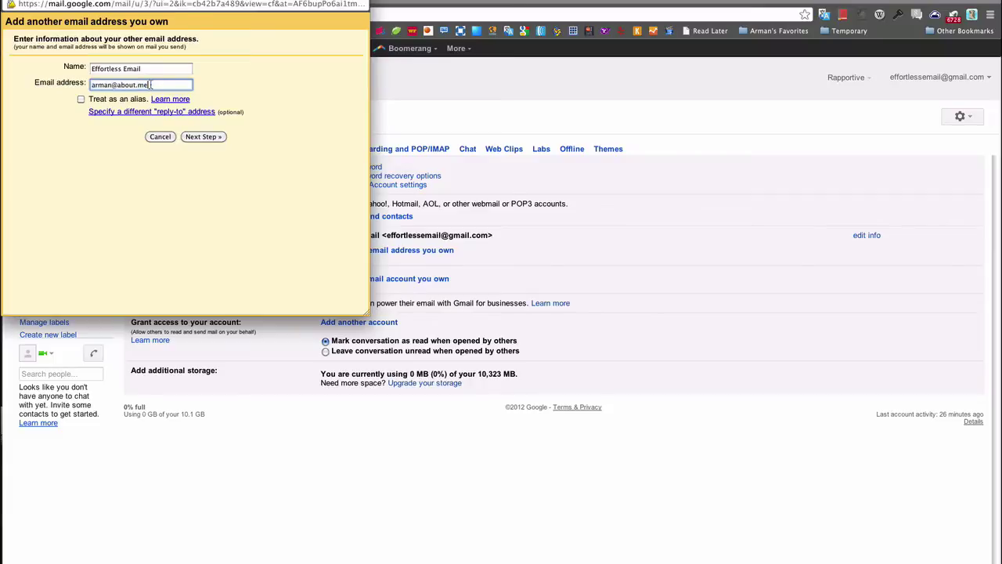
left_click_drag(157, 85, 79, 86)
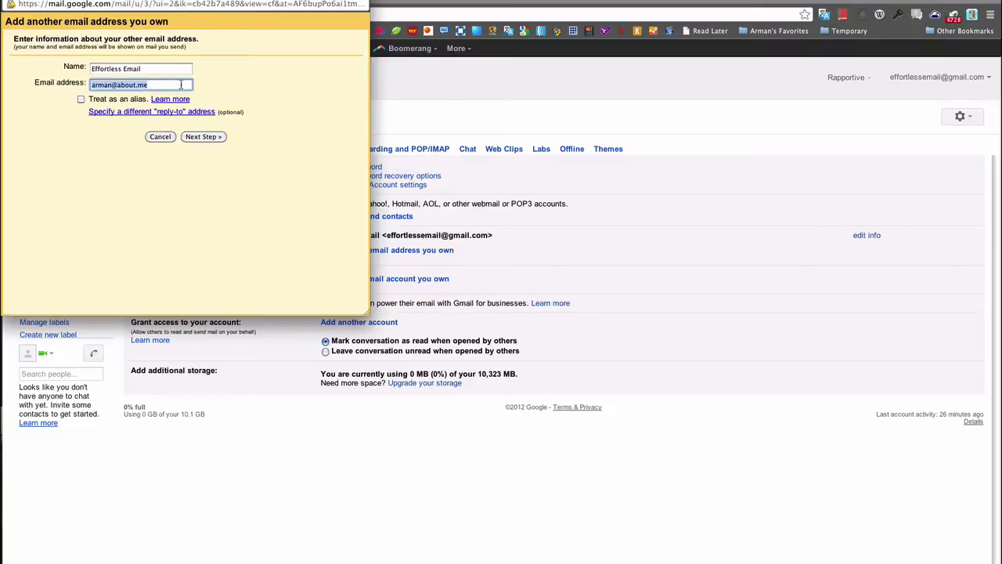
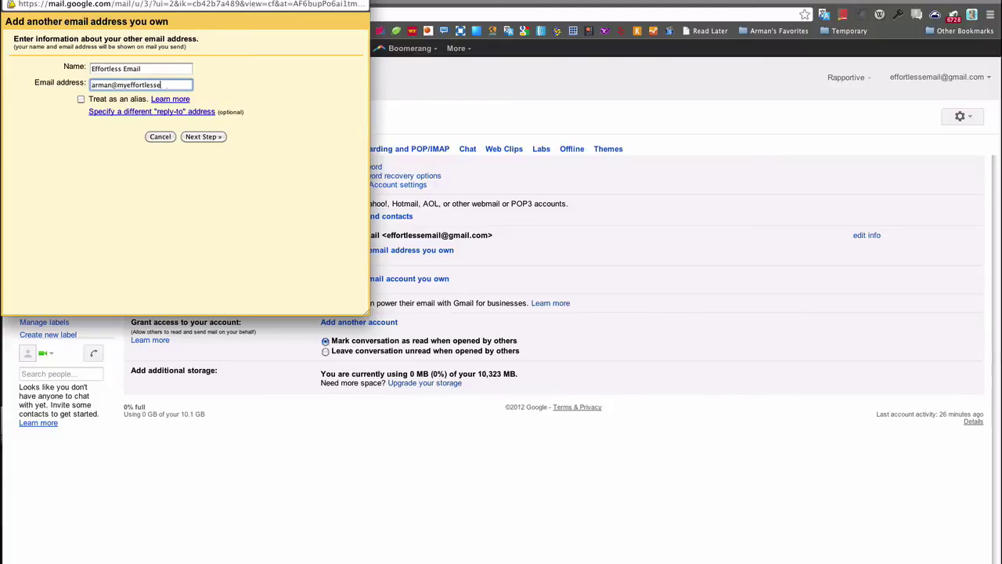
left_click_drag(119, 86, 194, 84)
left_click(190, 84)
left_click(208, 138)
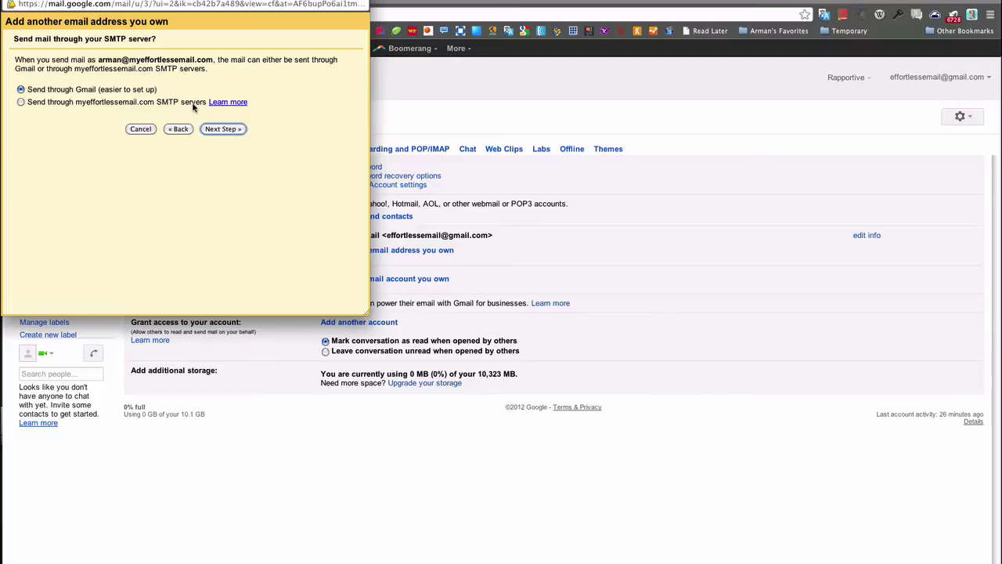
left_click(21, 102)
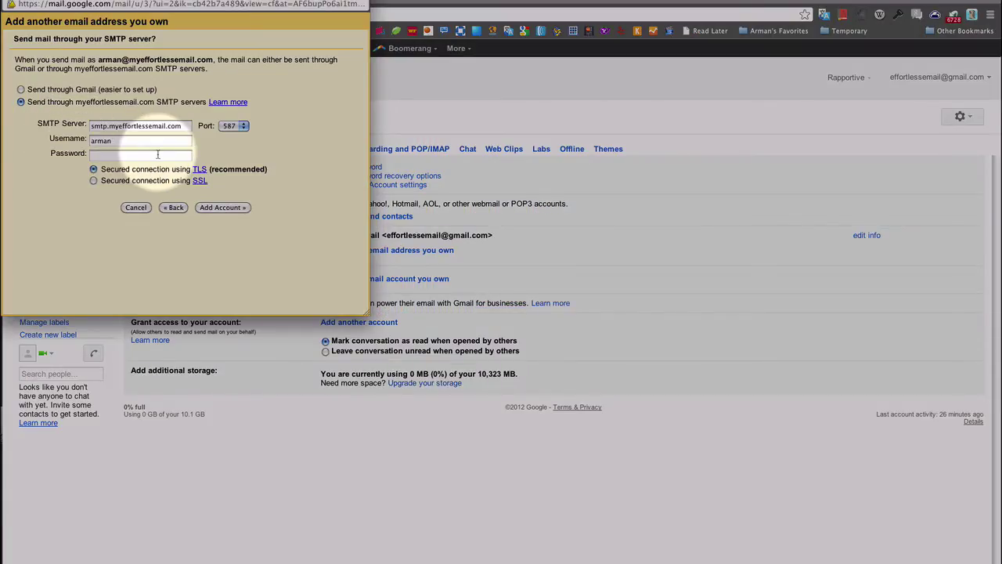
- Check the Port choices, keep port 587, then cancel adding the sending address
left_click(232, 125)
left_click(269, 132)
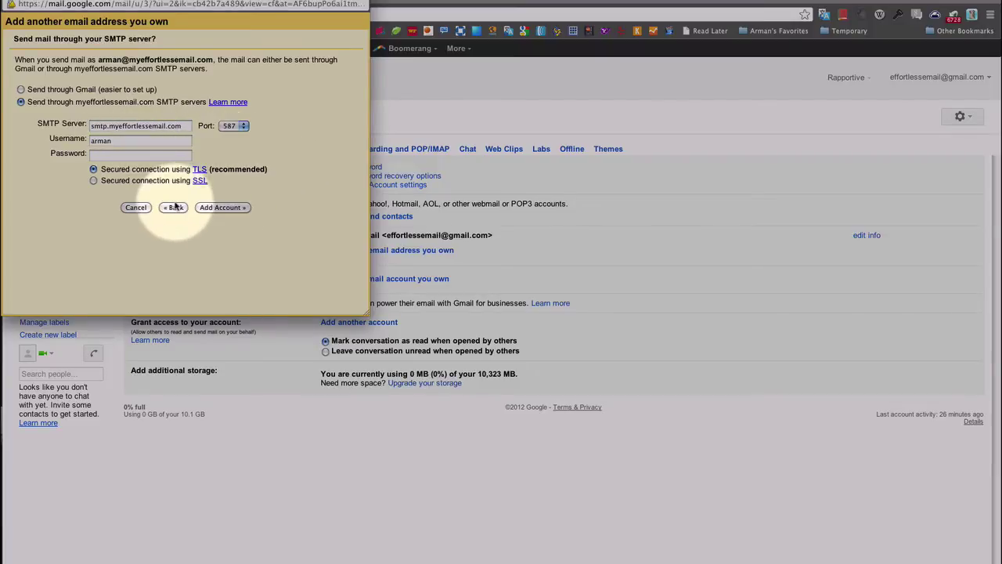
left_click(136, 207)
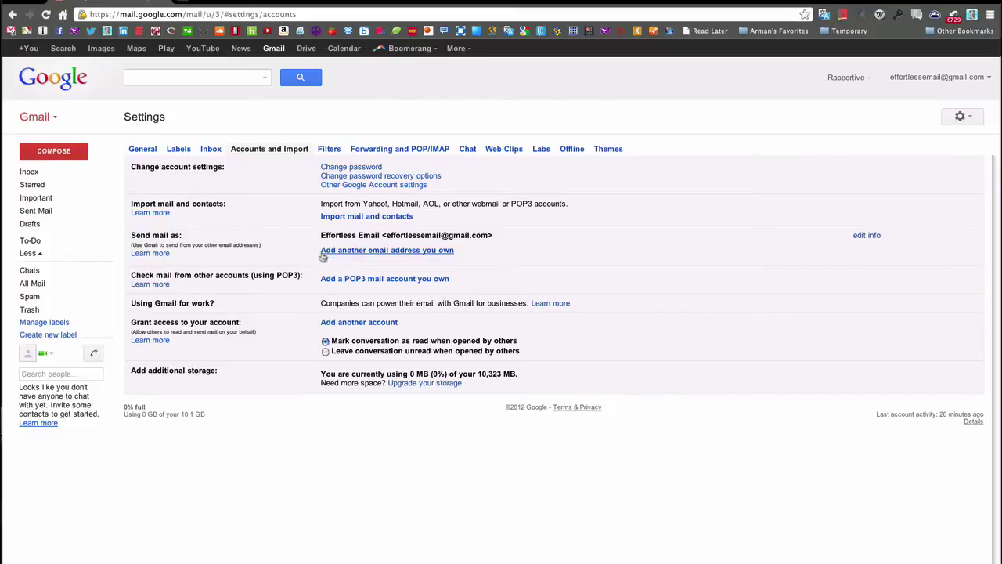
left_click(53, 151)
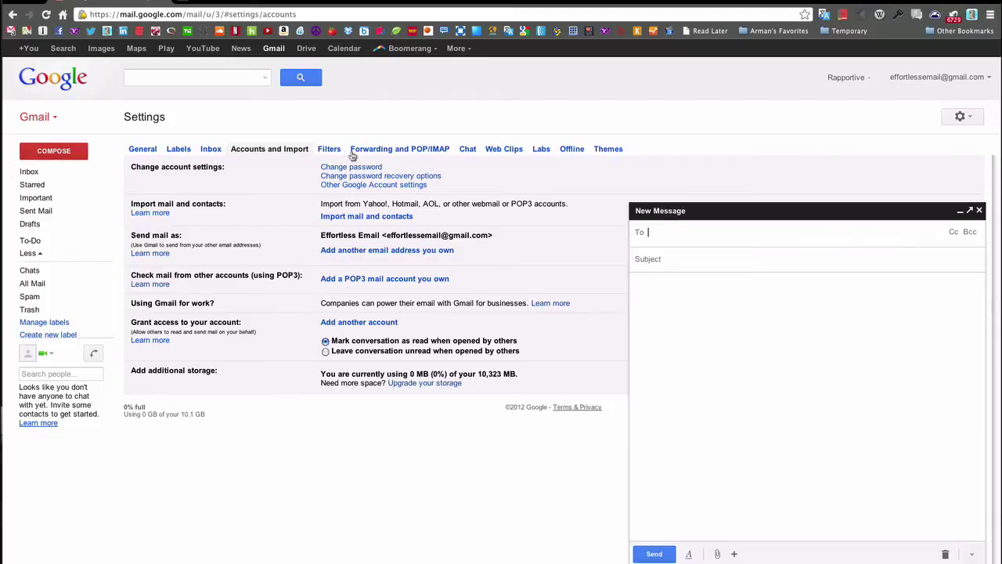
left_click(642, 234)
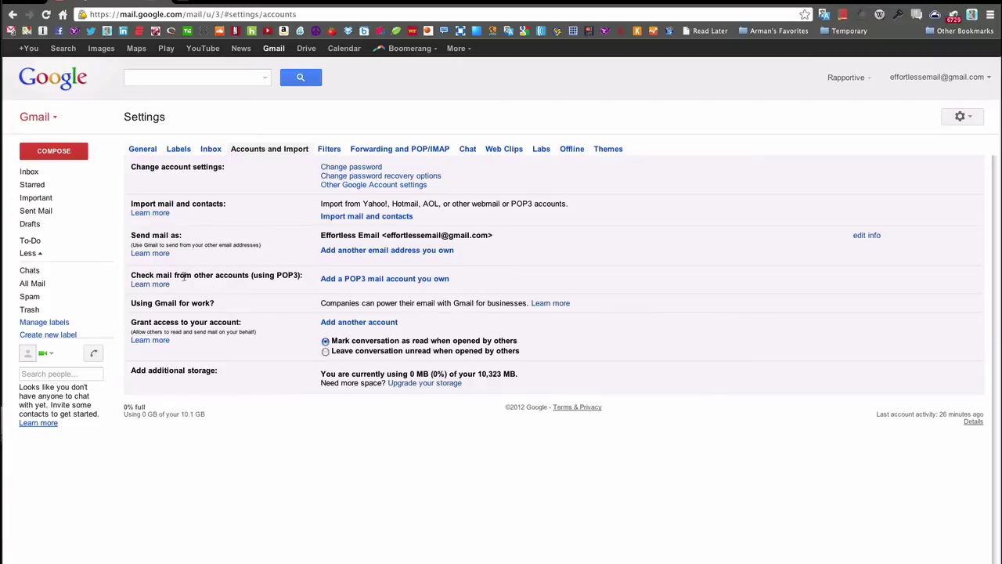
left_click_drag(129, 276, 301, 276)
left_click(301, 276)
- Start adding a POP3 mail account for the custom-domain email address and continue to POP settings
left_click(368, 279)
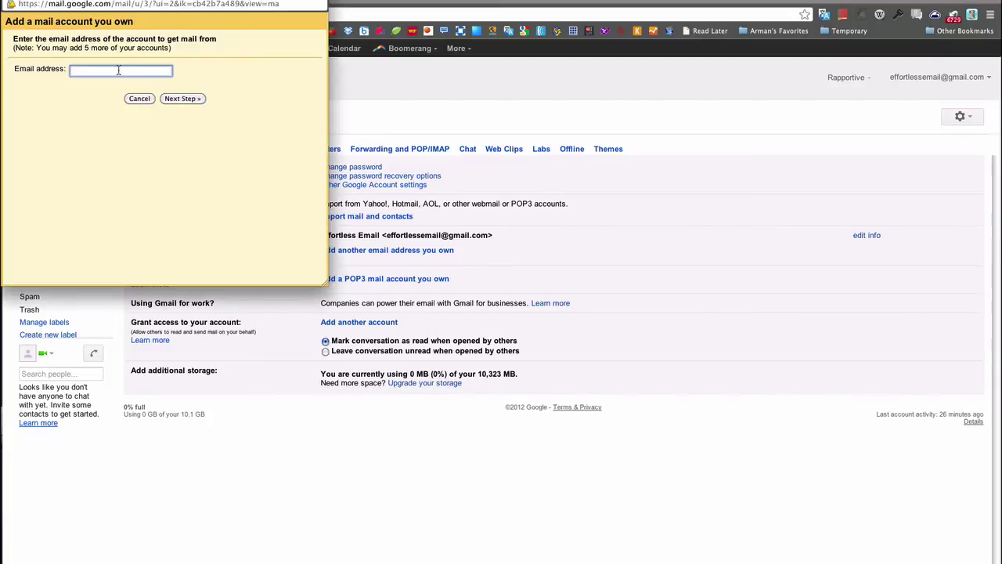
left_click(181, 99)
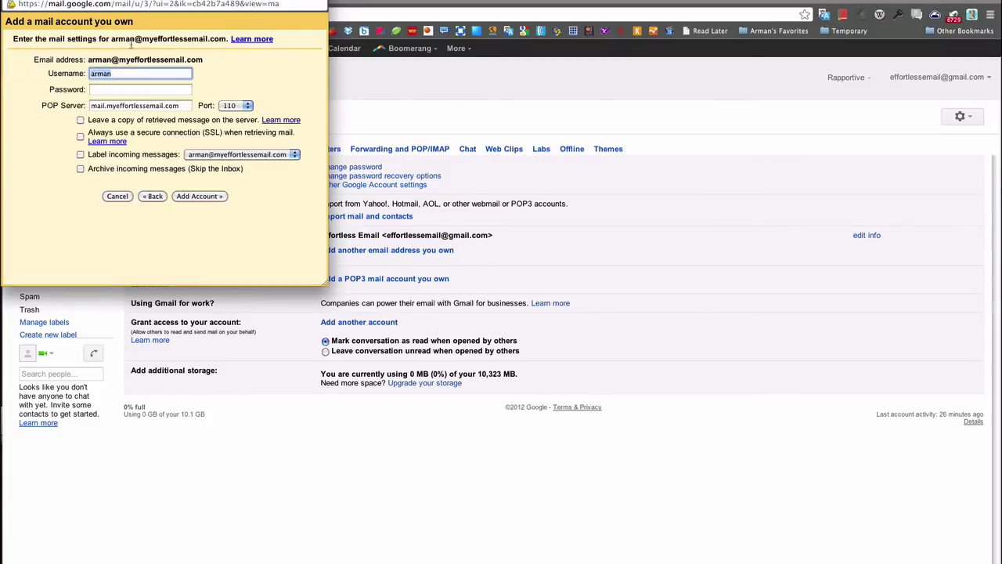
- Highlight and look up the address's domain, then review the prefilled username field
left_click(126, 74)
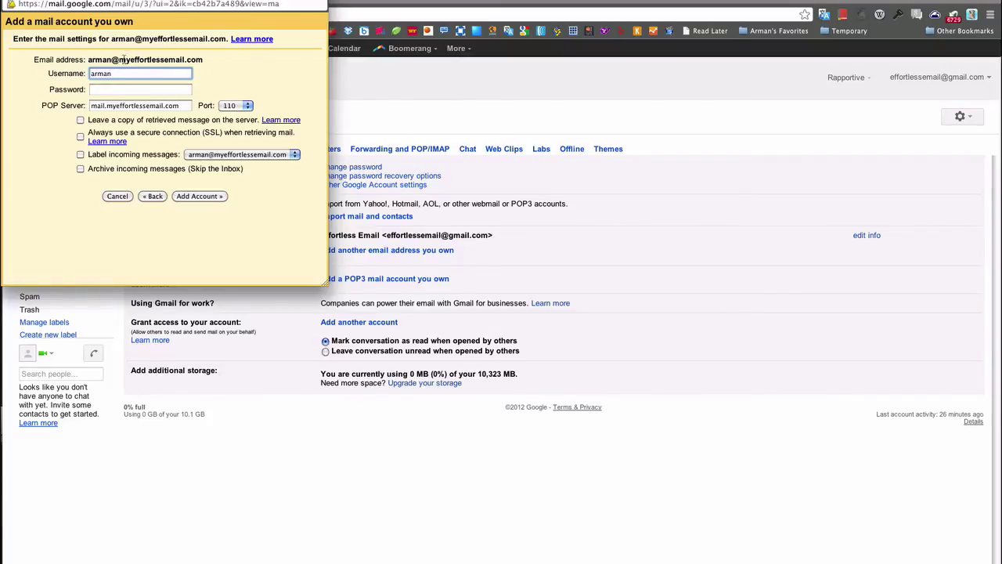
left_click(123, 60)
left_click_drag(124, 60, 179, 60)
key("ctrl+super+d")
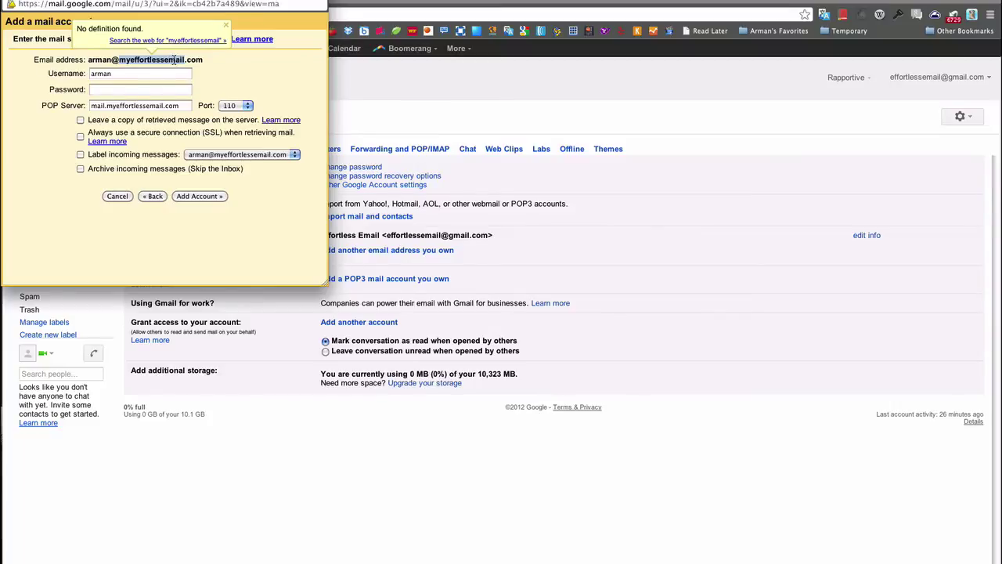
left_click(224, 56)
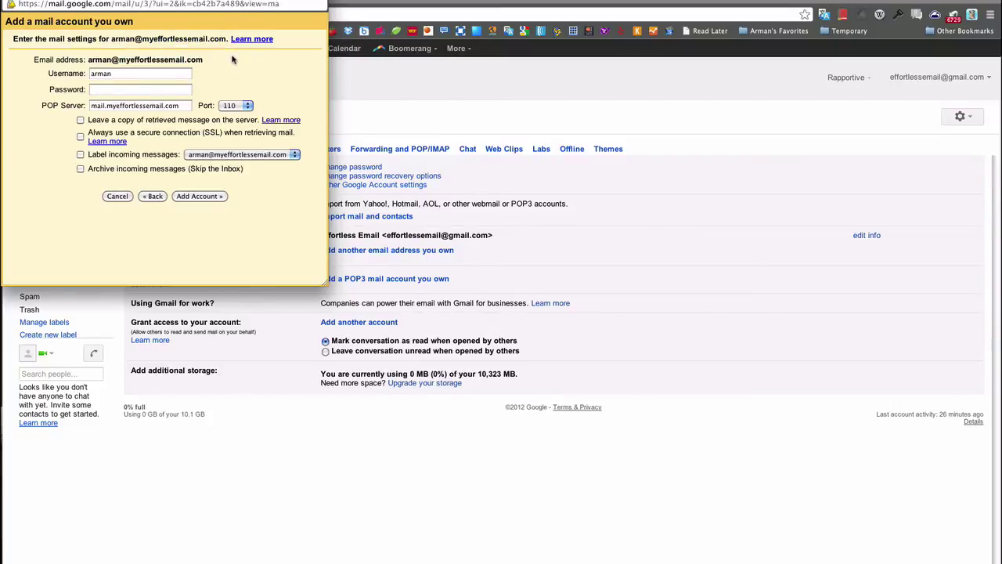
left_click(140, 72)
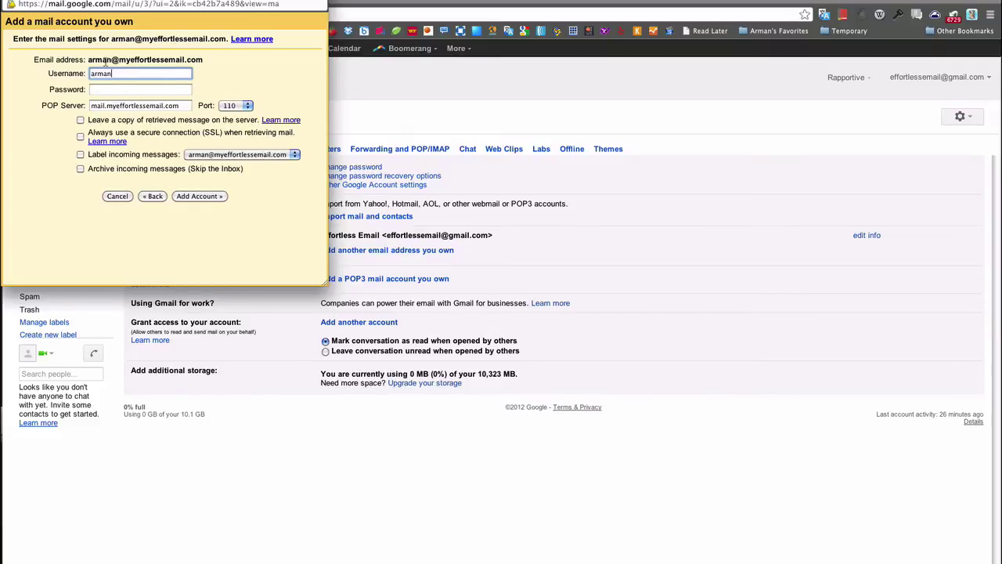
left_click_drag(88, 60, 219, 58)
- Review the username and POP server (mail.myeffortlessemail.com) fields of the POP settings form
left_click(219, 59)
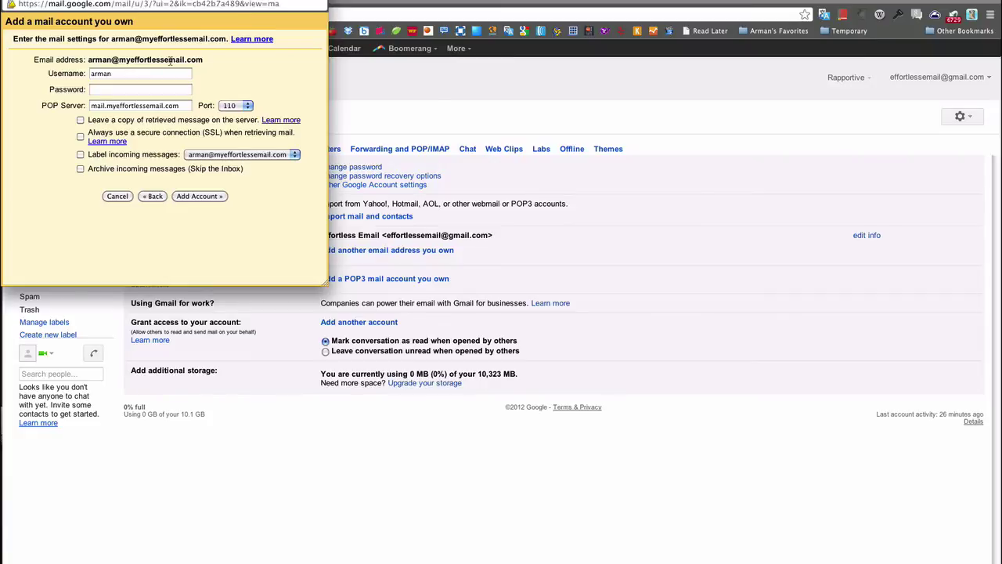
left_click(138, 75)
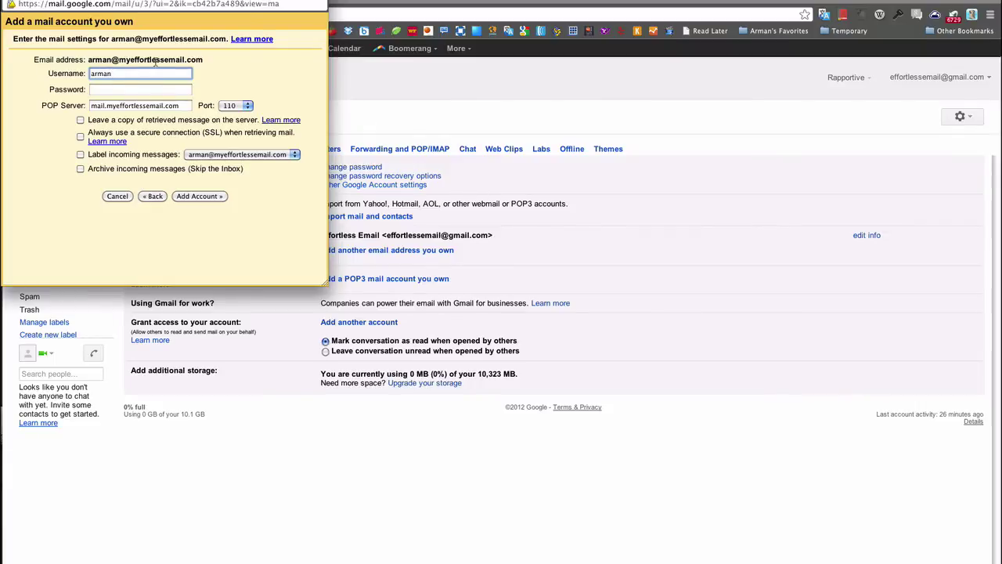
left_click(96, 108)
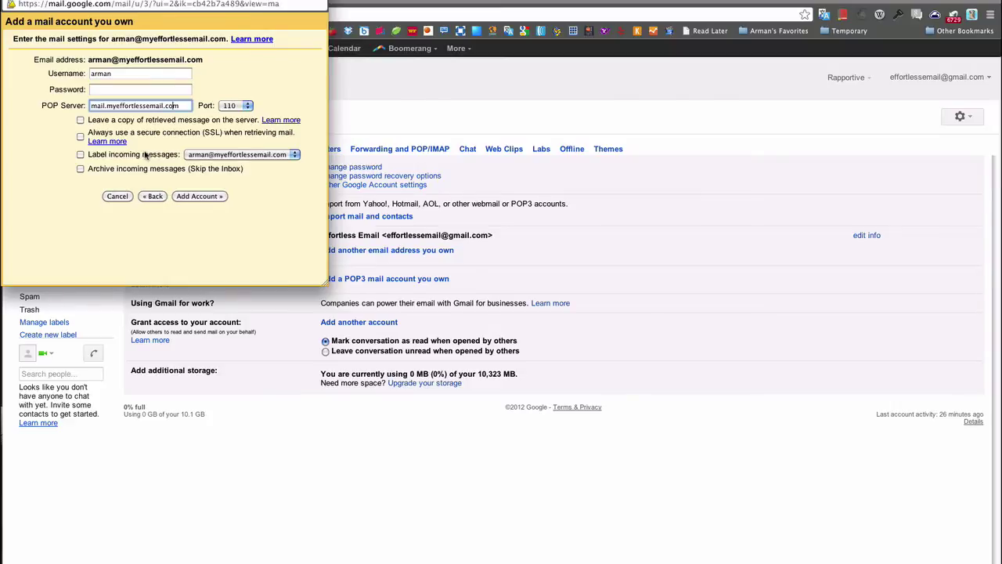
- Tick 'Label incoming messages', keeping the account's own address as the label
left_click(80, 155)
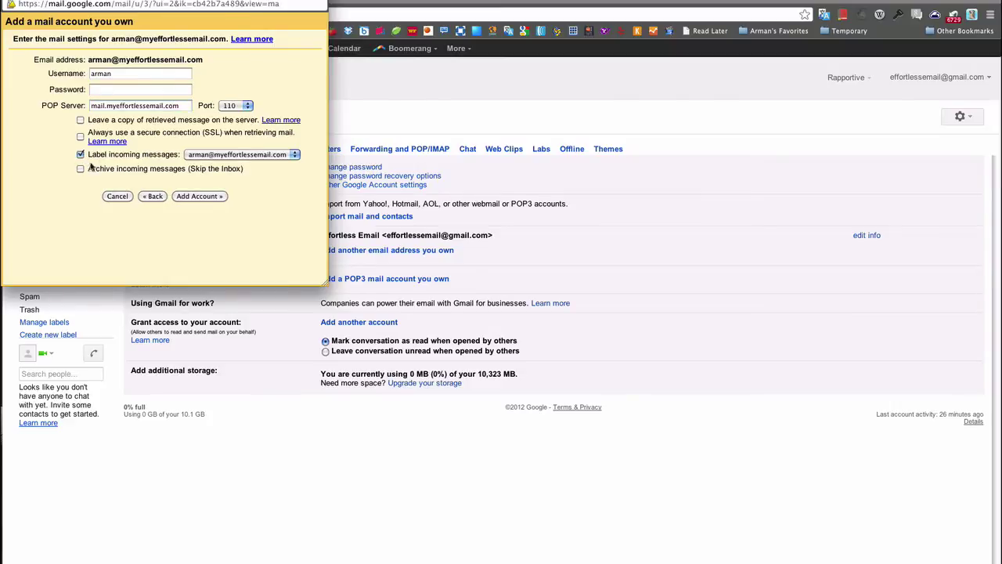
left_click(263, 154)
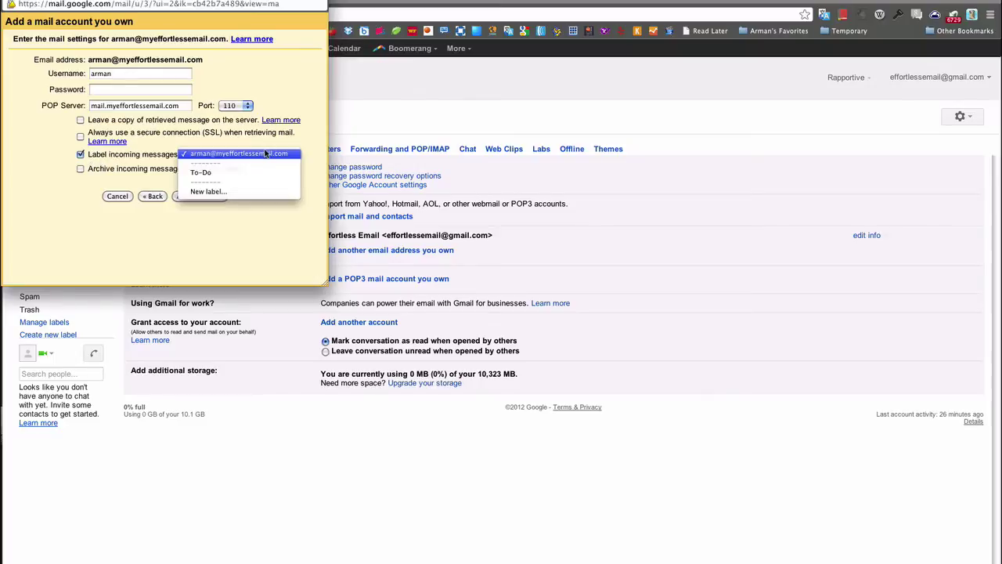
left_click(255, 155)
left_click(246, 157)
left_click(262, 155)
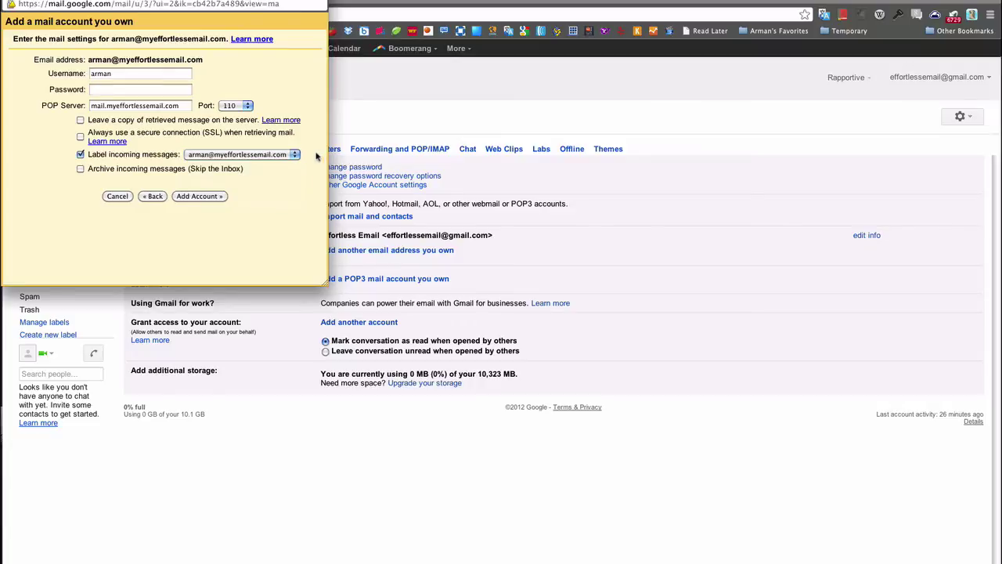
left_click(255, 155)
left_click(294, 154)
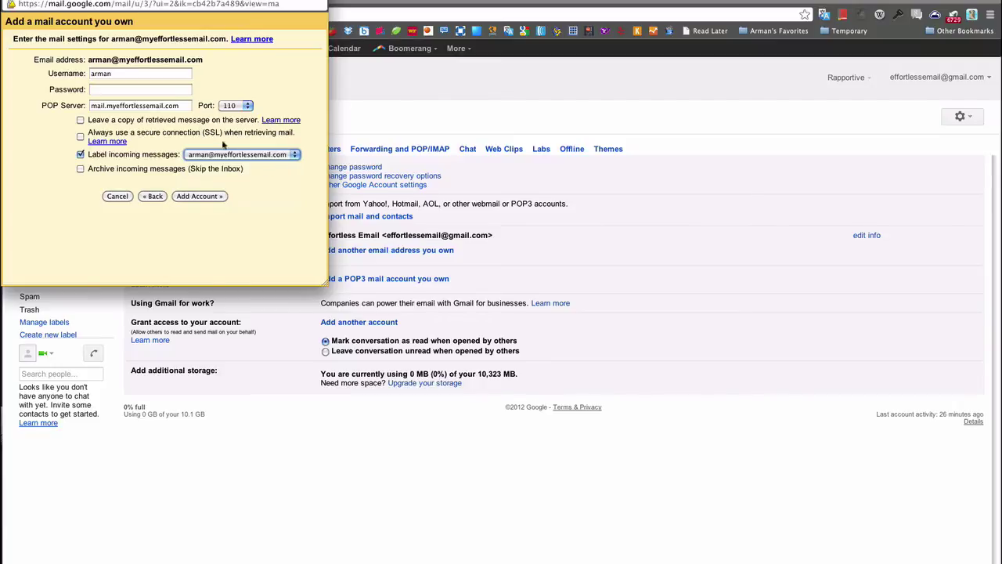
left_click(296, 155)
left_click(319, 154)
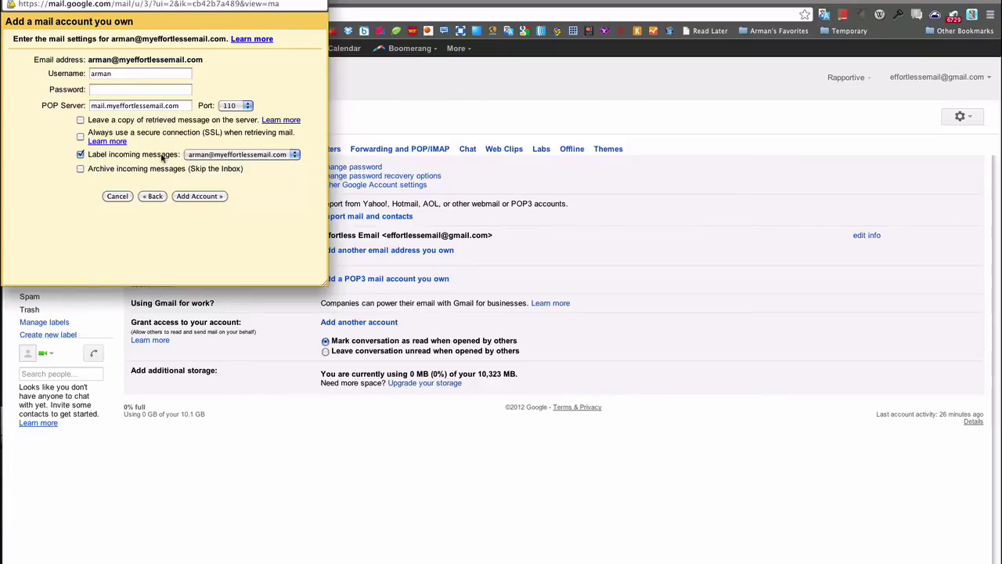
left_click(242, 155)
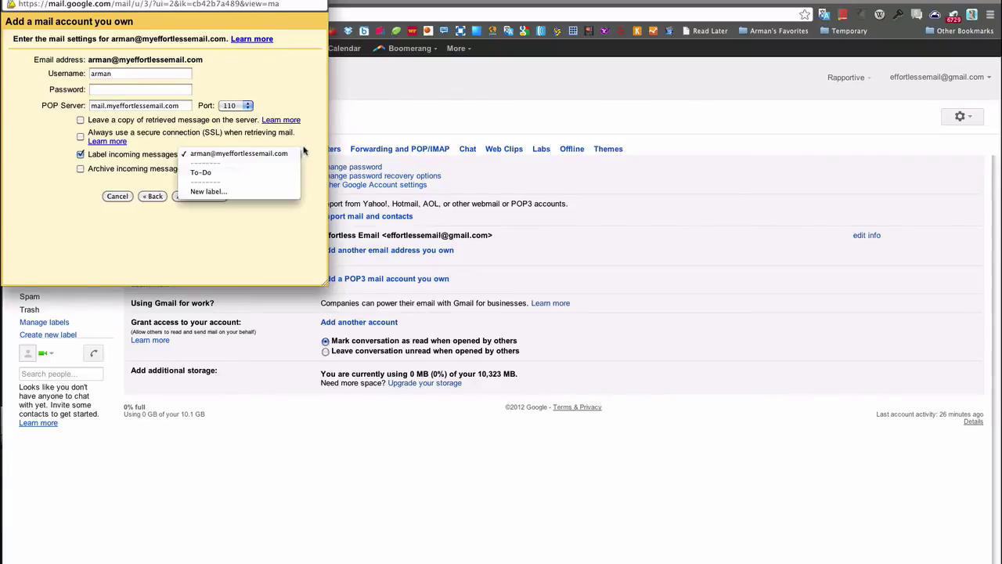
left_click(305, 152)
left_click(305, 152)
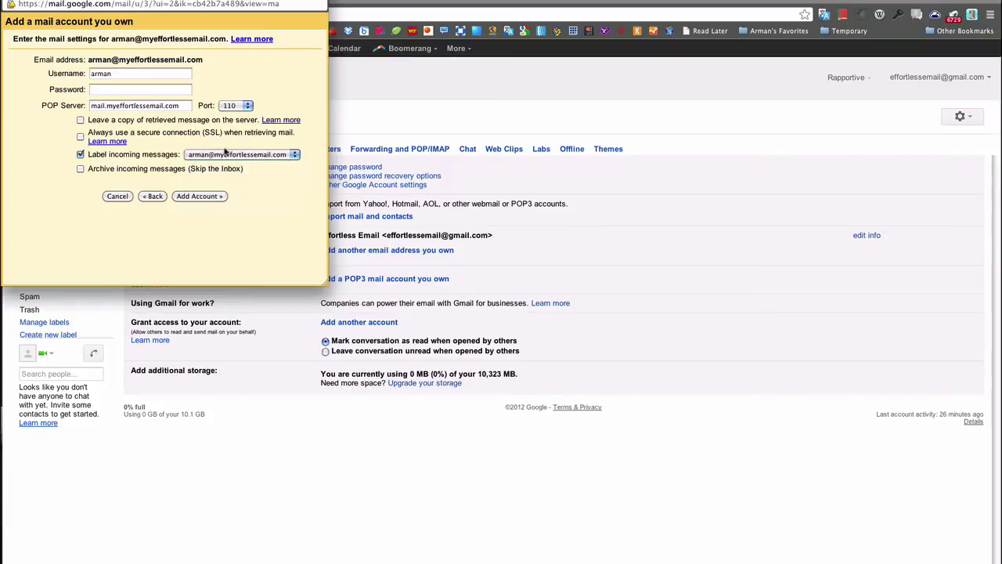
- Cancel the POP3 setup, then start adding a forwarding address under Forwarding and POP/IMAP
left_click(117, 196)
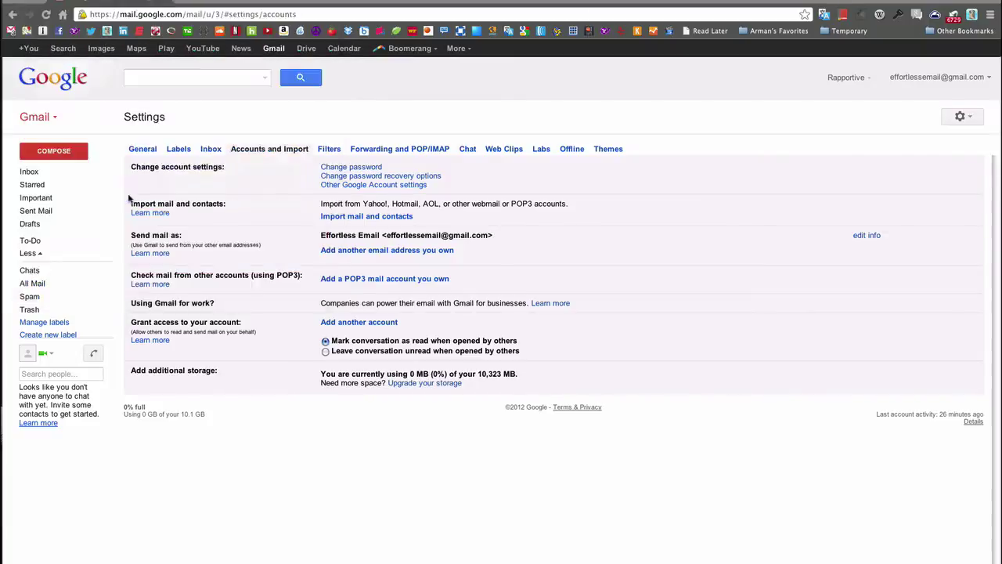
key("super+Tab")
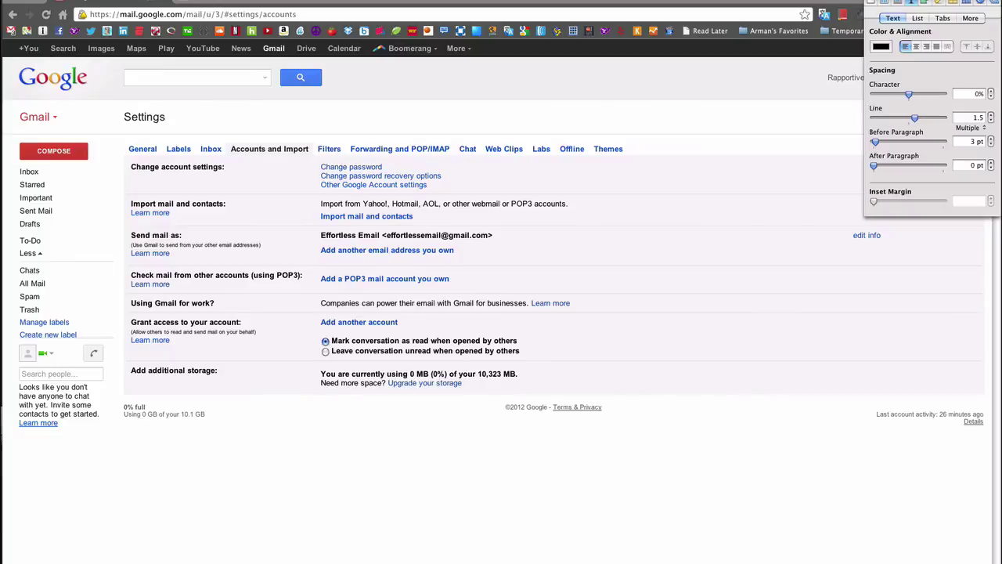
key("super+Tab")
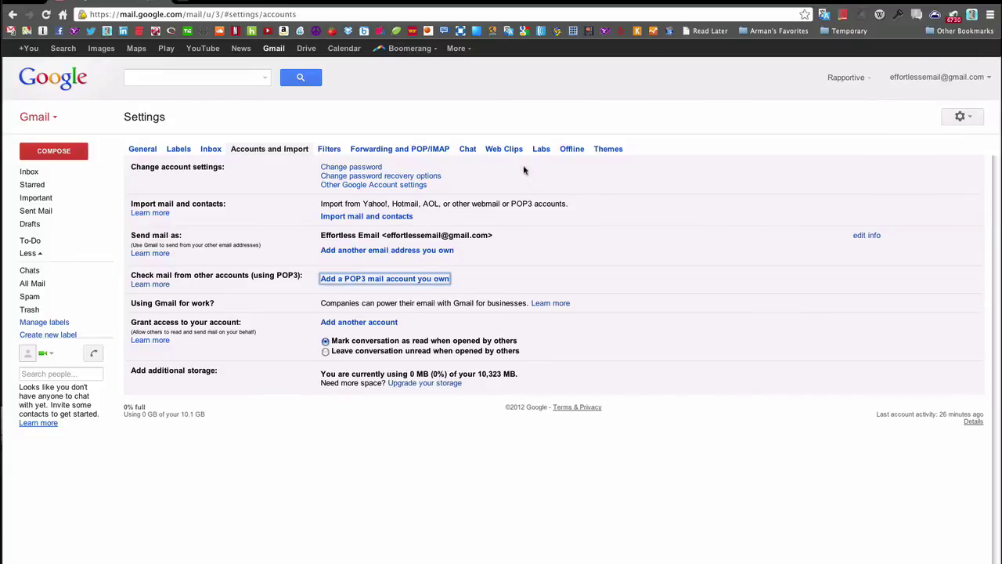
left_click(391, 151)
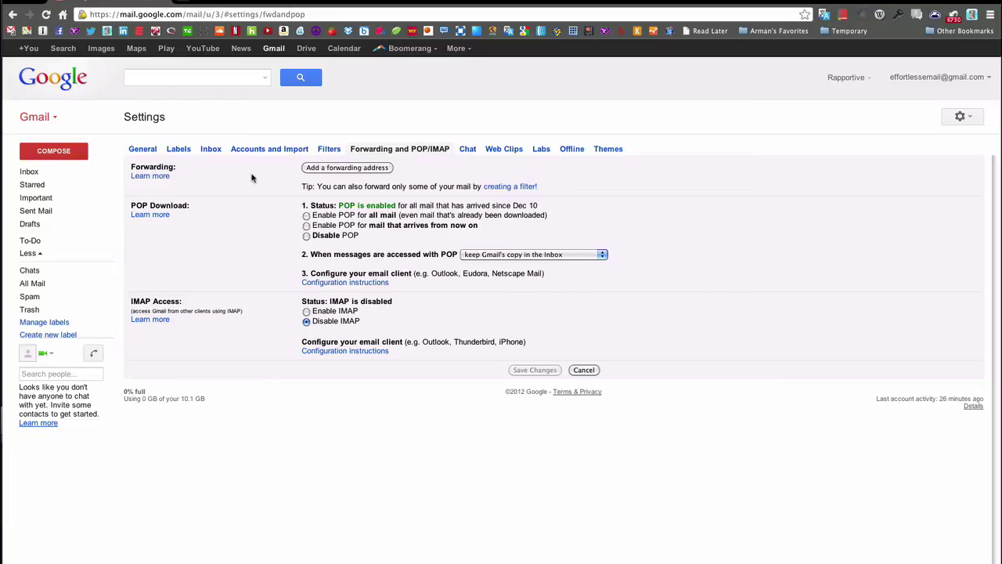
left_click(368, 169)
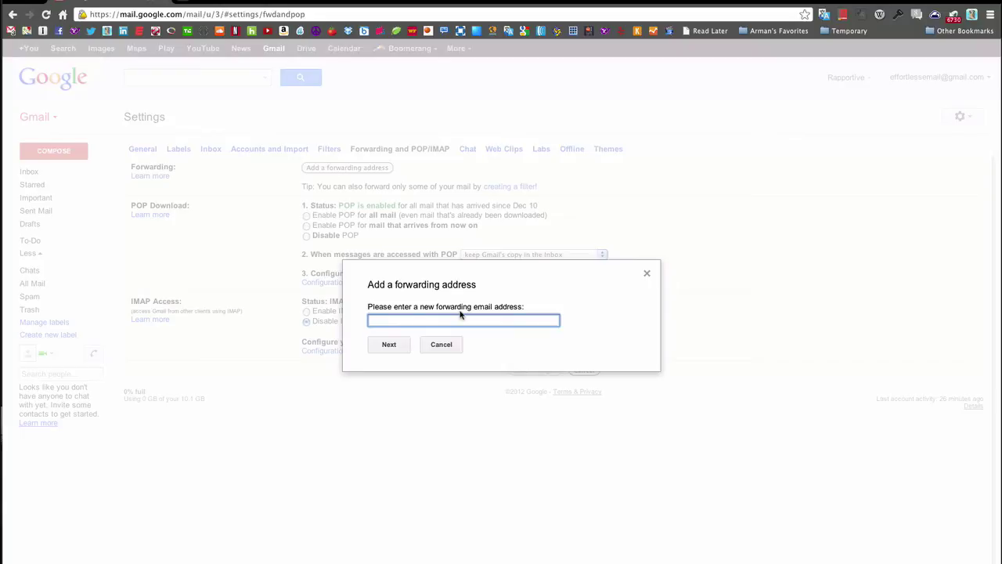
- Cancel the Add a forwarding address form, reopen it, then dismiss it with Escape
left_click(443, 345)
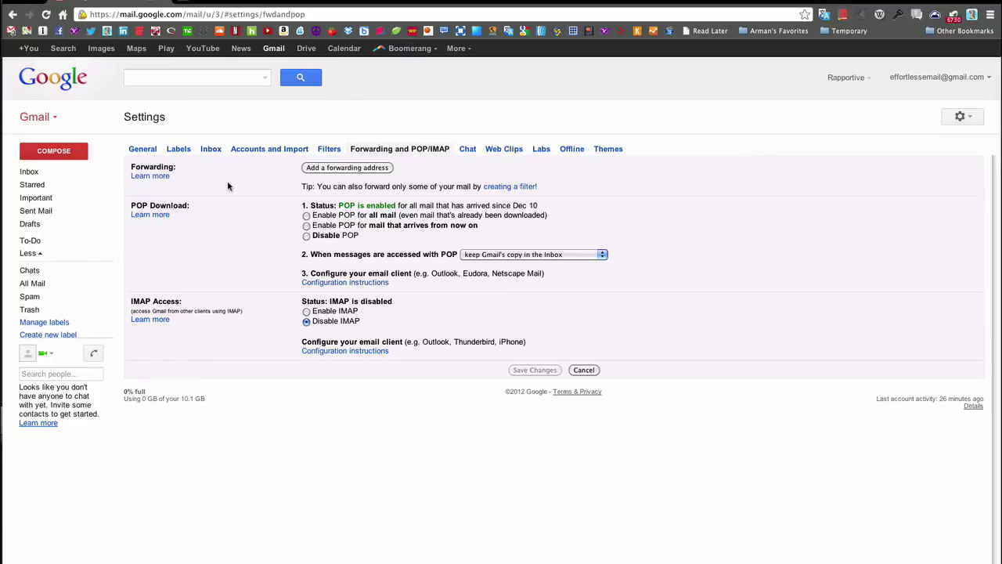
left_click(365, 168)
left_click(461, 320)
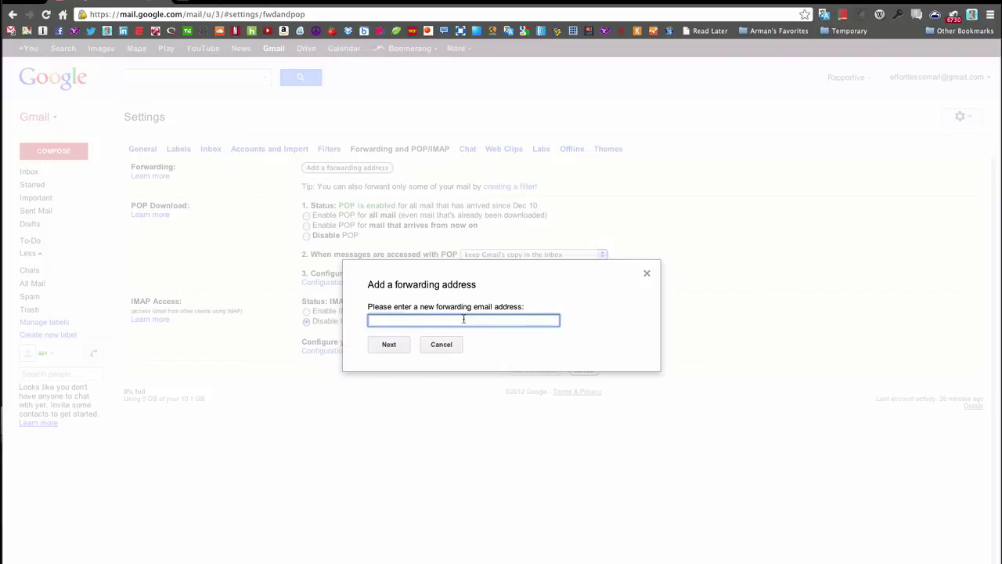
key("Escape")
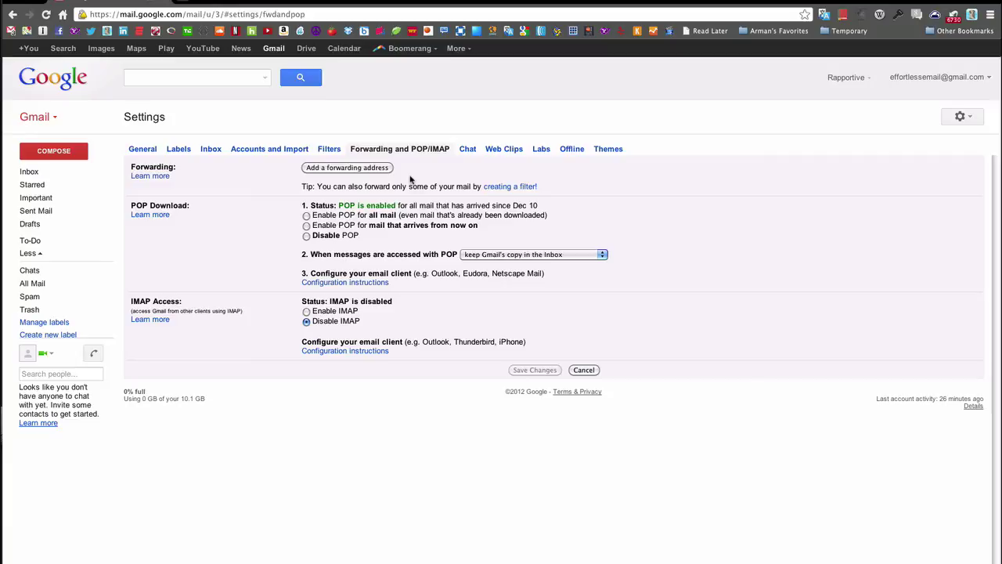
left_click(509, 186)
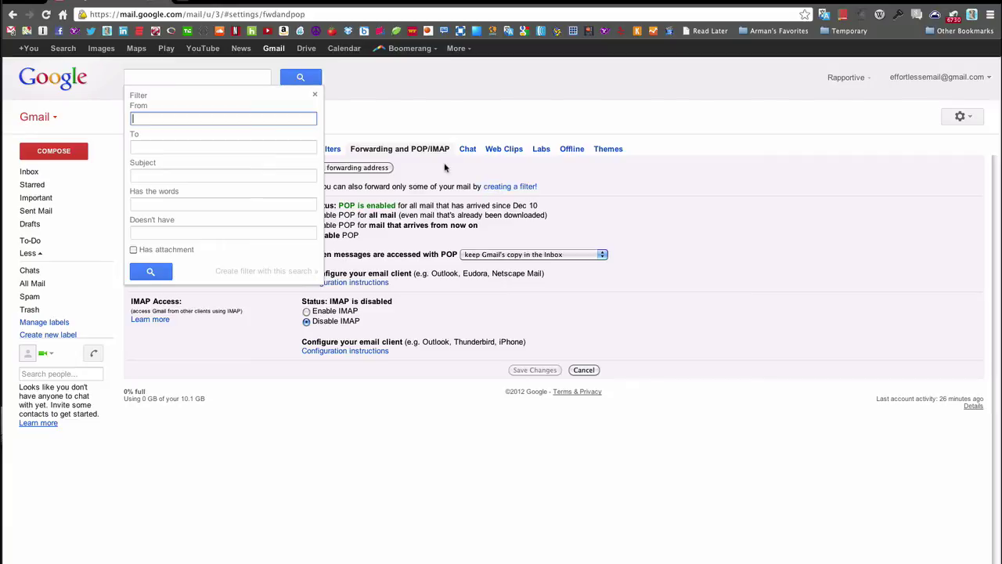
left_click(214, 176)
type("at&T")
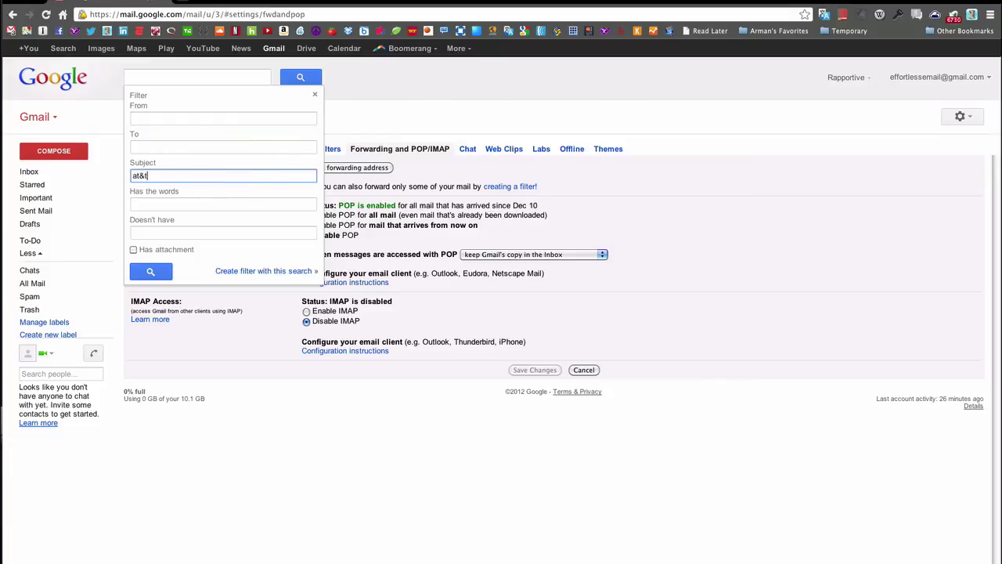
key("ctrl+a")
key("BackSpace")
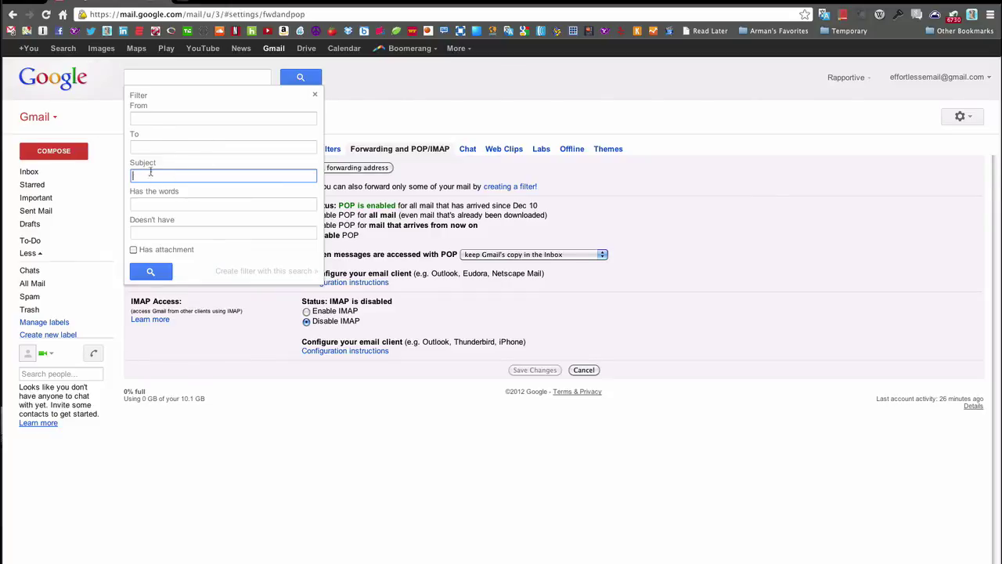
left_click(180, 117)
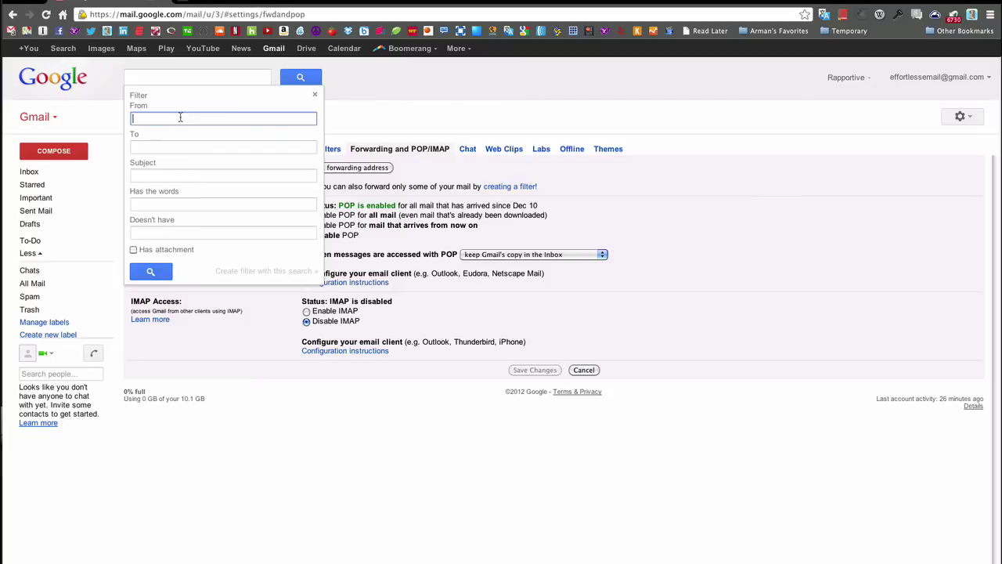
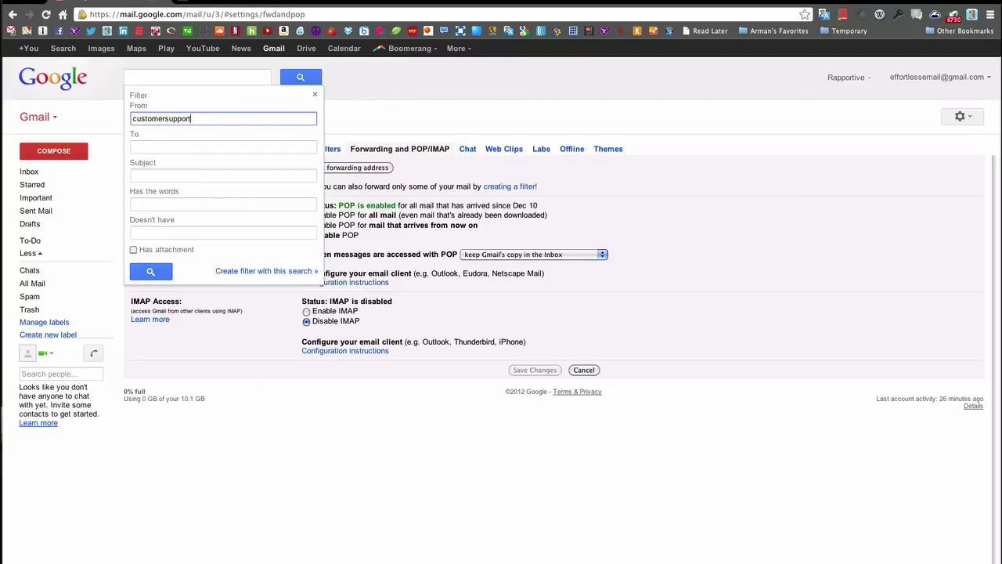
key("super+a")
key("BackSpace")
key("Escape")
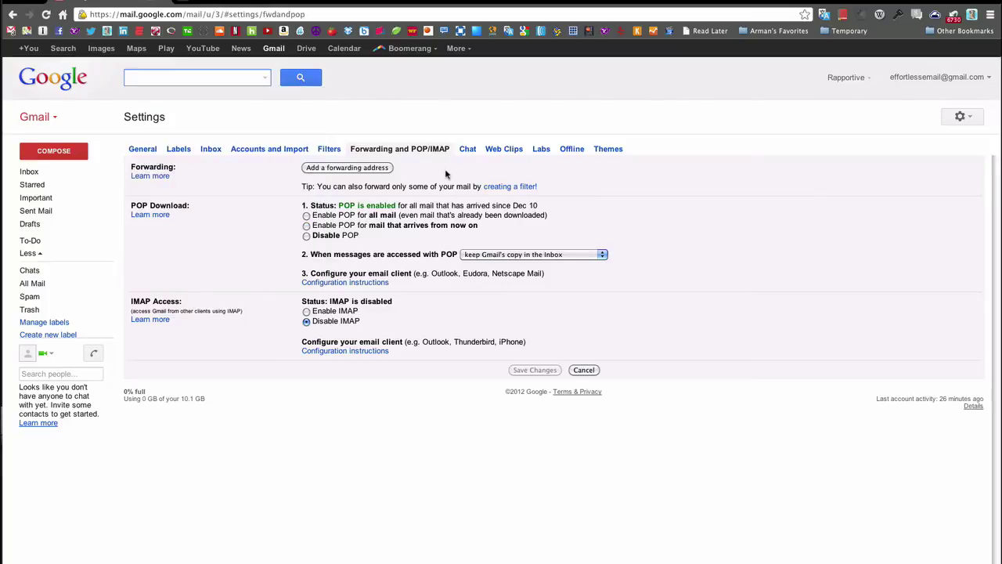
left_click(510, 186)
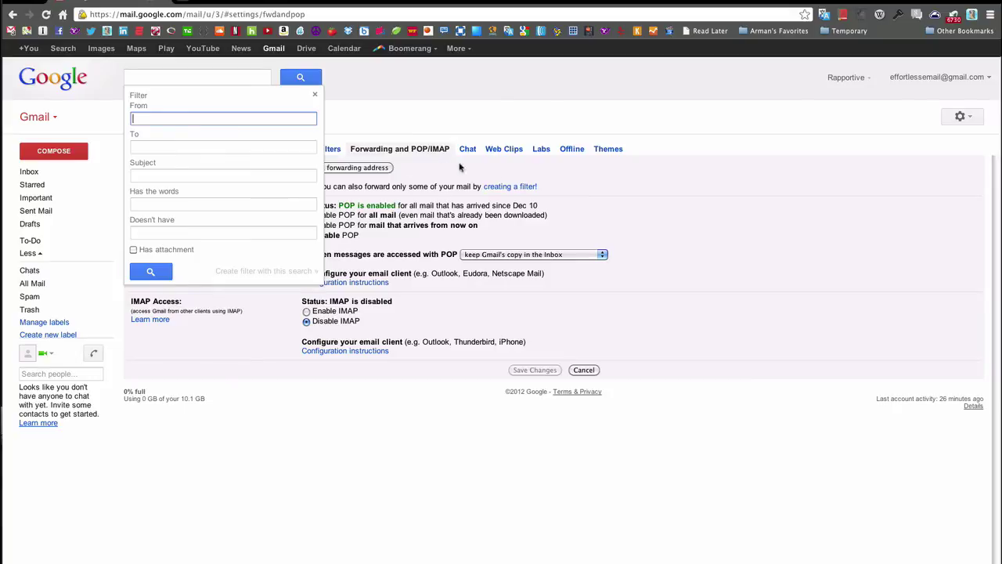
key("Escape")
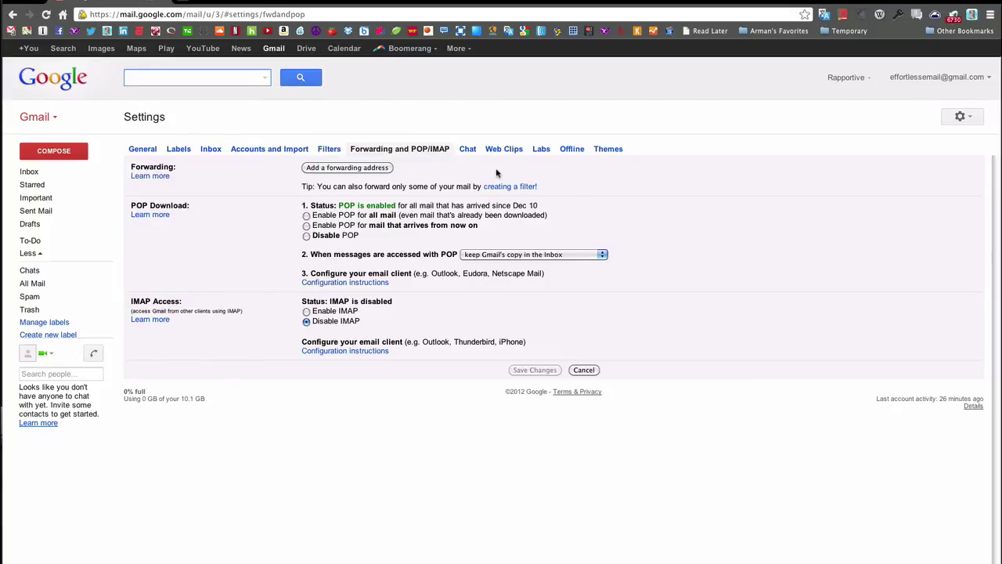